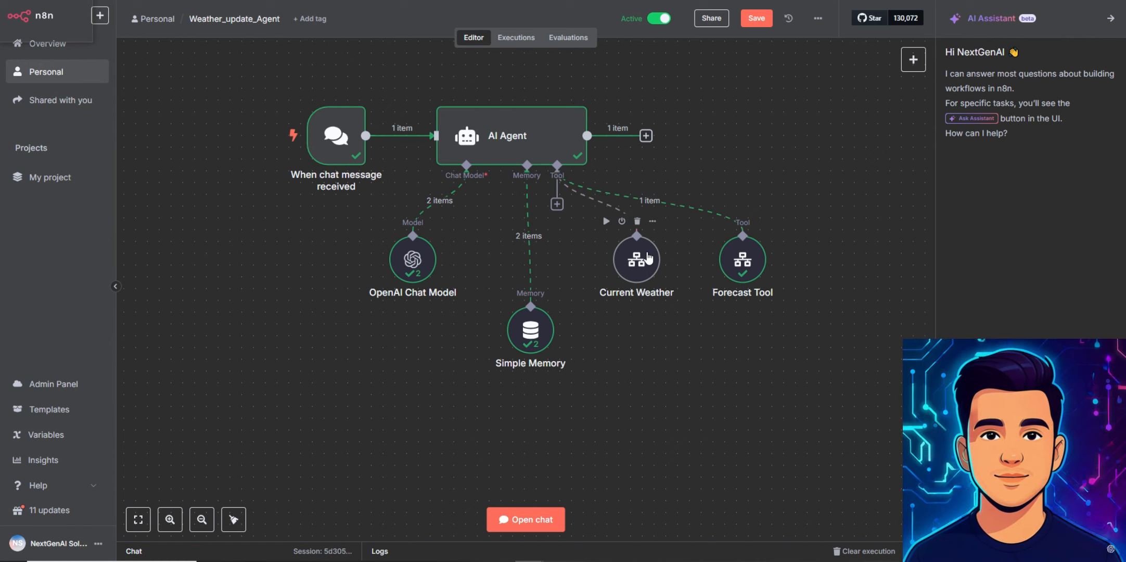
Step: Open the workflow chat and send the message "Hows the weather like in islamabad"
{"action": "mouse_move", "coordinate": [344, 154]}
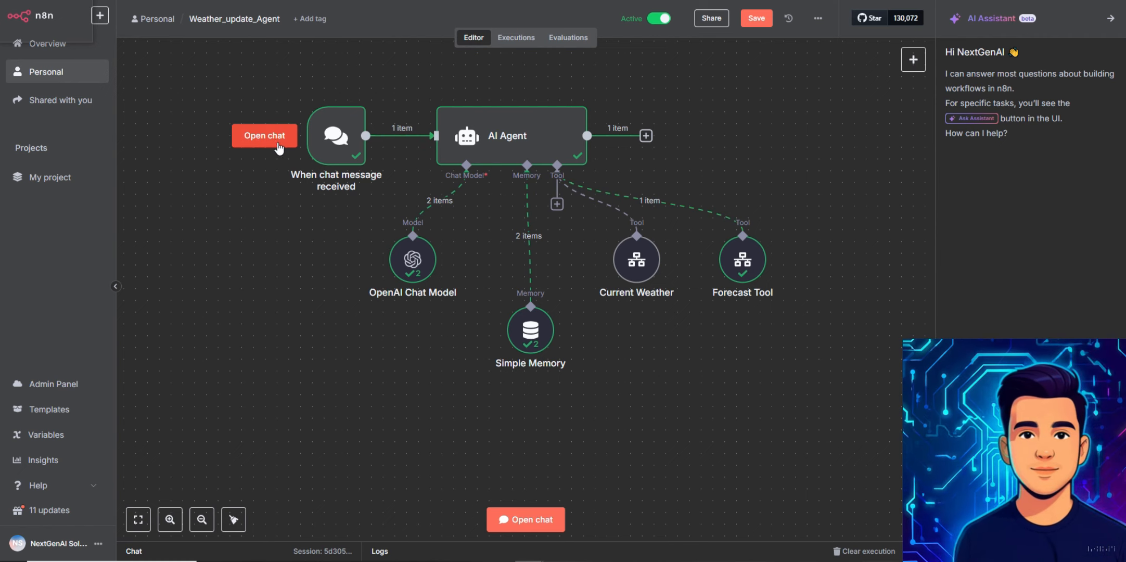
{"action": "left_click", "coordinate": [263, 136]}
{"action": "scroll", "coordinate": [361, 218], "scroll_direction": "up", "scroll_amount": 3}
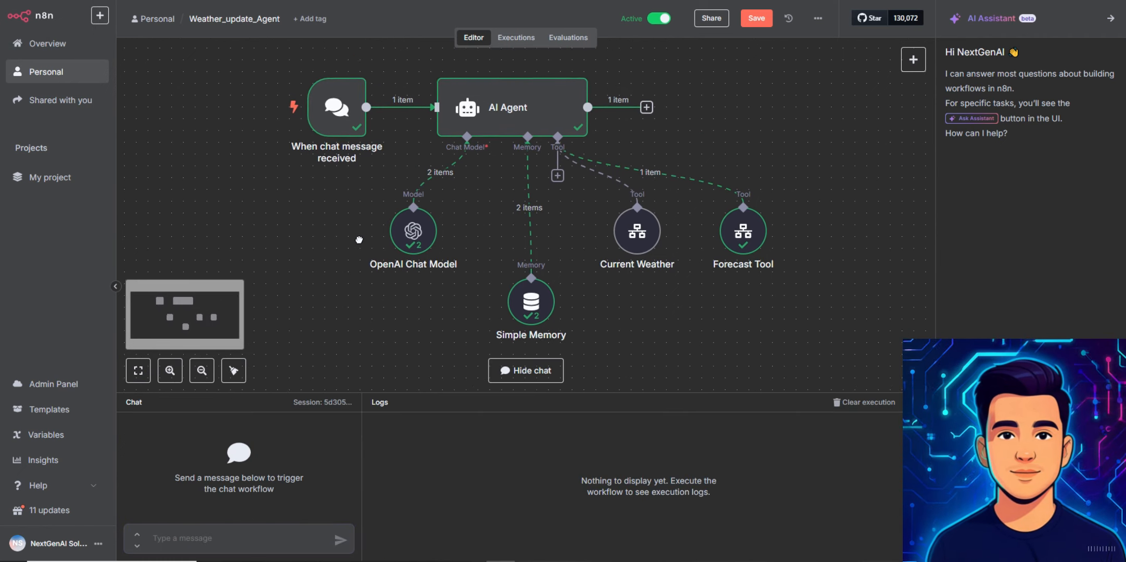
{"action": "left_click_drag", "start_coordinate": [360, 233], "coordinate": [358, 266]}
{"action": "left_click", "coordinate": [225, 540]}
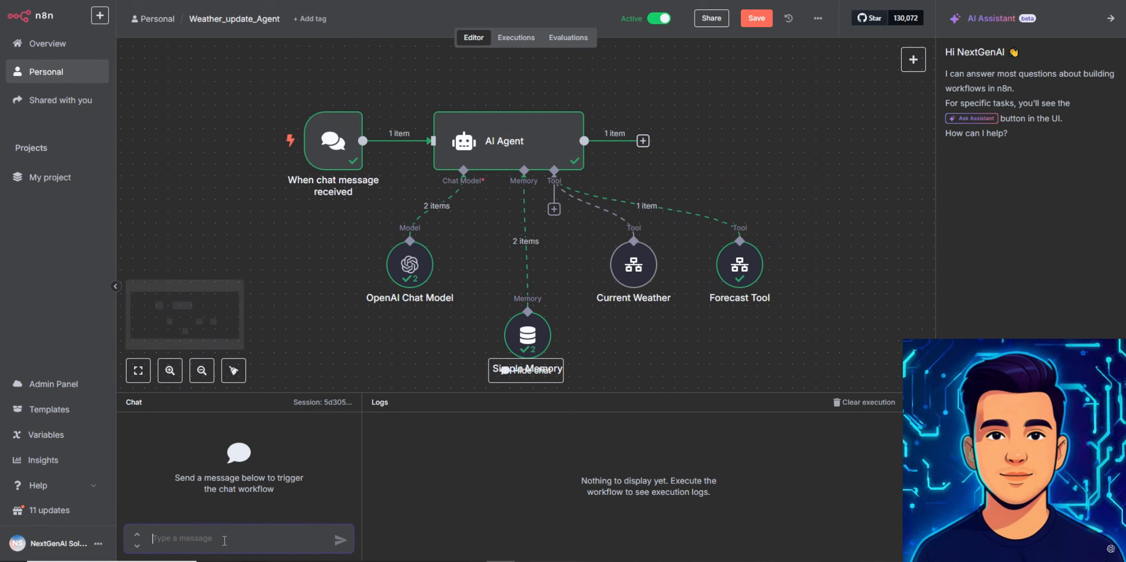
{"action": "type", "text": "Hows t"}
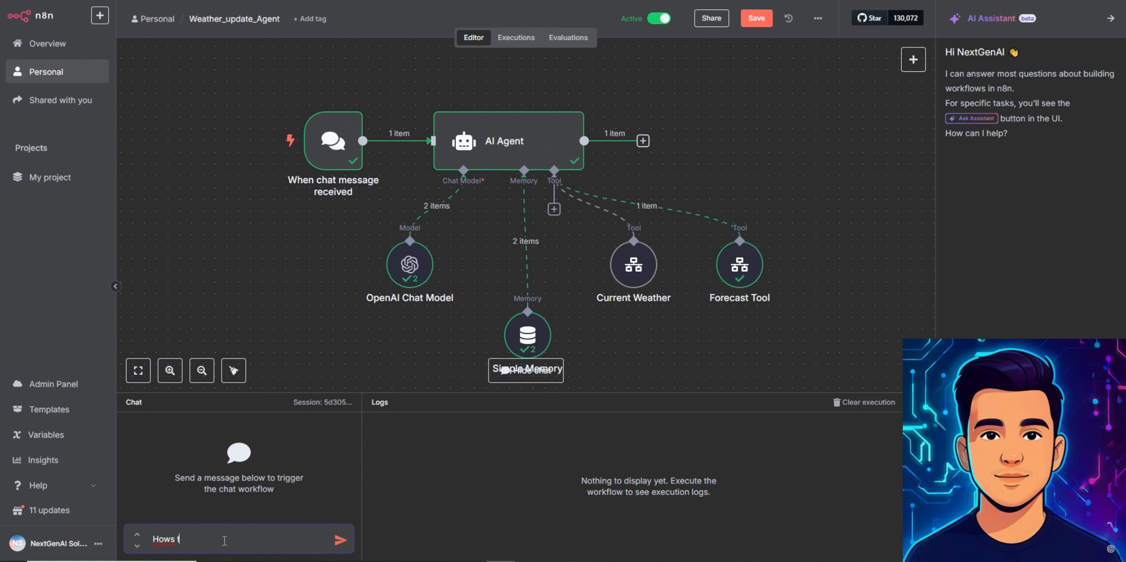
{"action": "type", "text": "he weather l"}
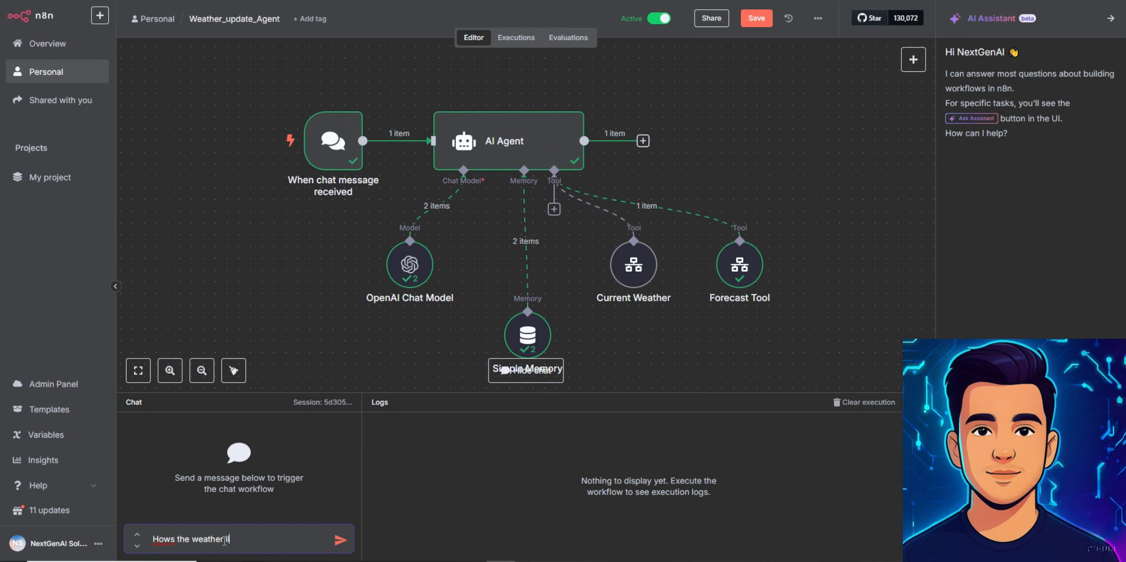
{"action": "type", "text": "ike in is"}
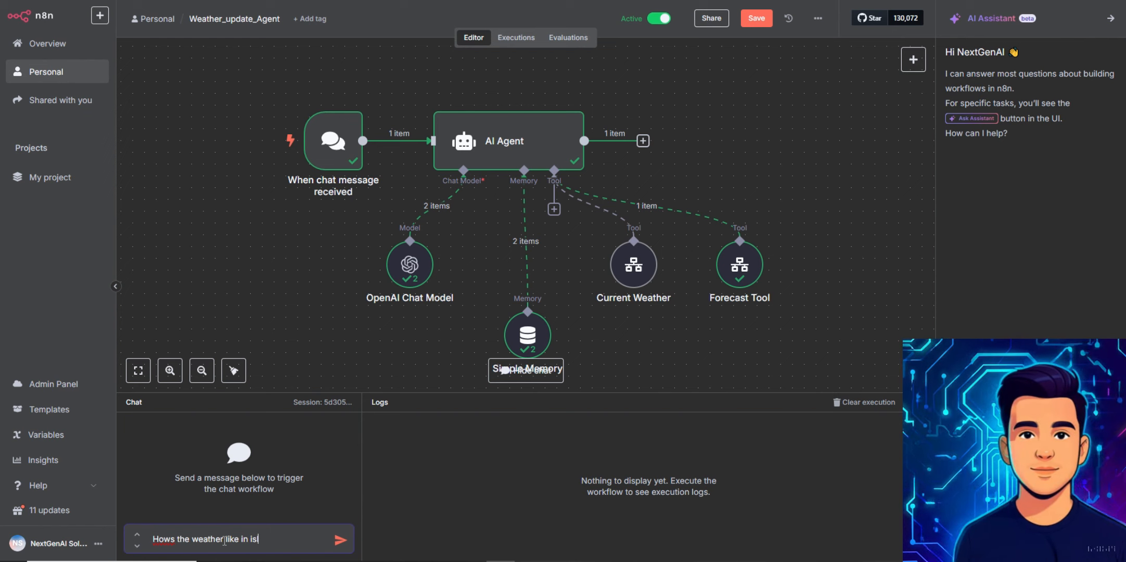
{"action": "type", "text": "lamabad"}
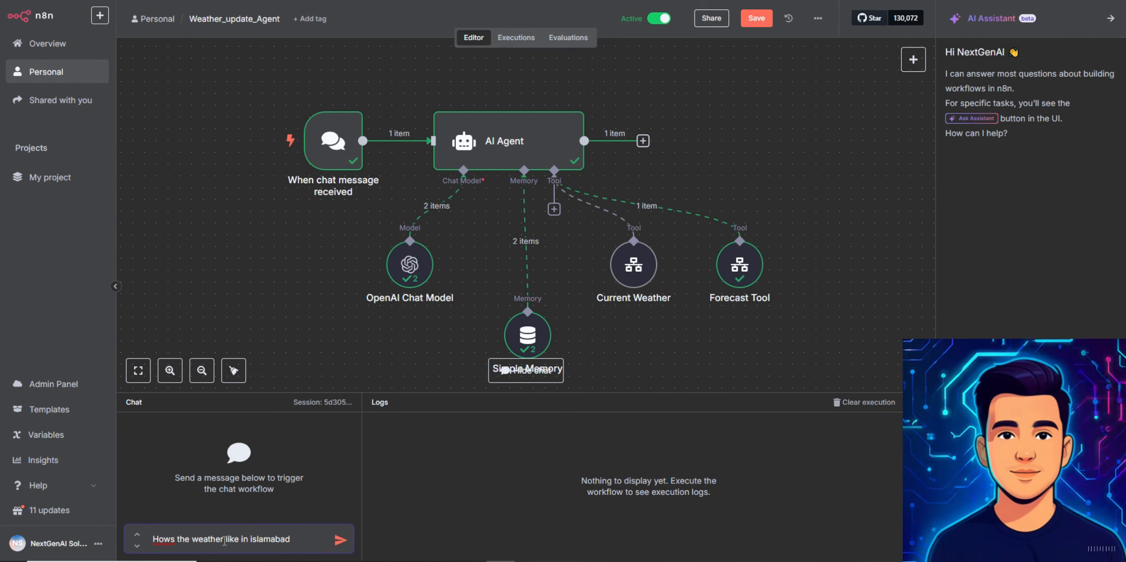
{"action": "key", "text": "Return"}
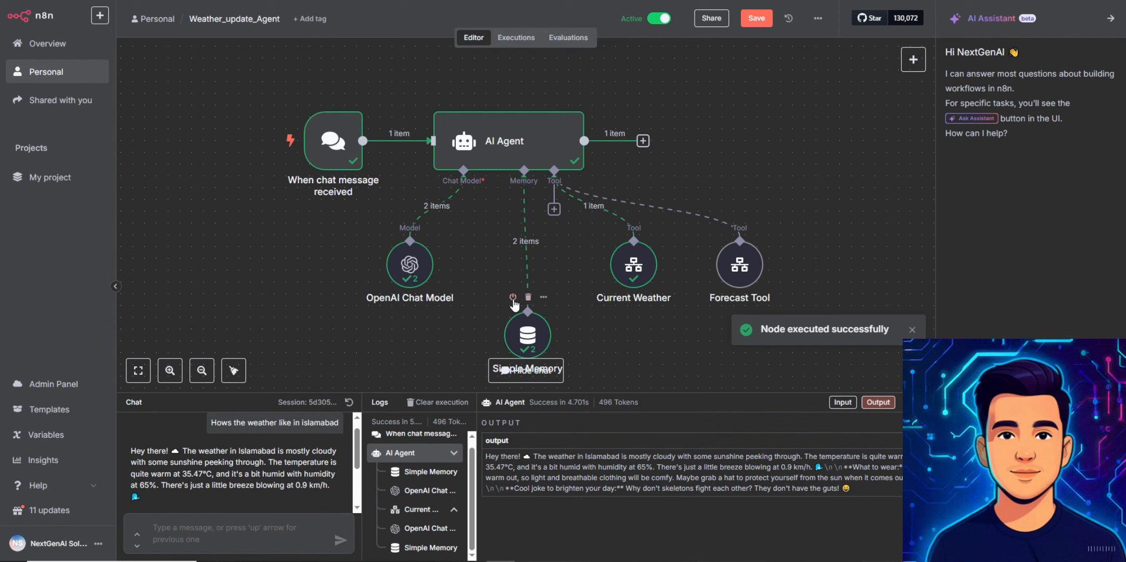
Step: Read through the agent's chat reply, covering the current weather, clothing advice and joke
{"action": "scroll", "coordinate": [259, 463], "scroll_direction": "down", "scroll_amount": 3}
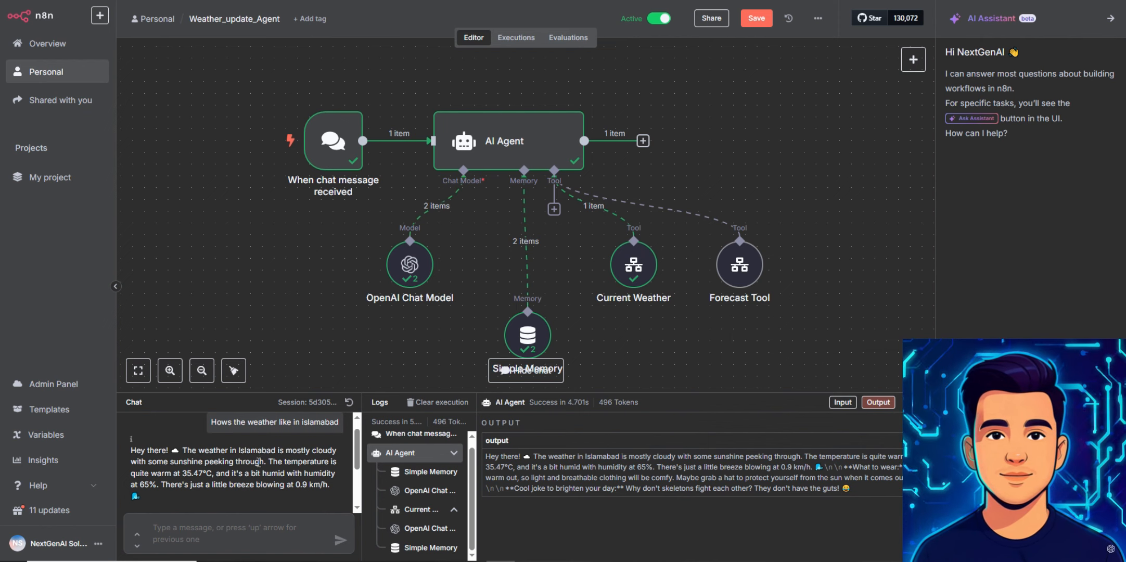
{"action": "scroll", "coordinate": [259, 462], "scroll_direction": "up", "scroll_amount": 3}
{"action": "scroll", "coordinate": [259, 463], "scroll_direction": "down", "scroll_amount": 3}
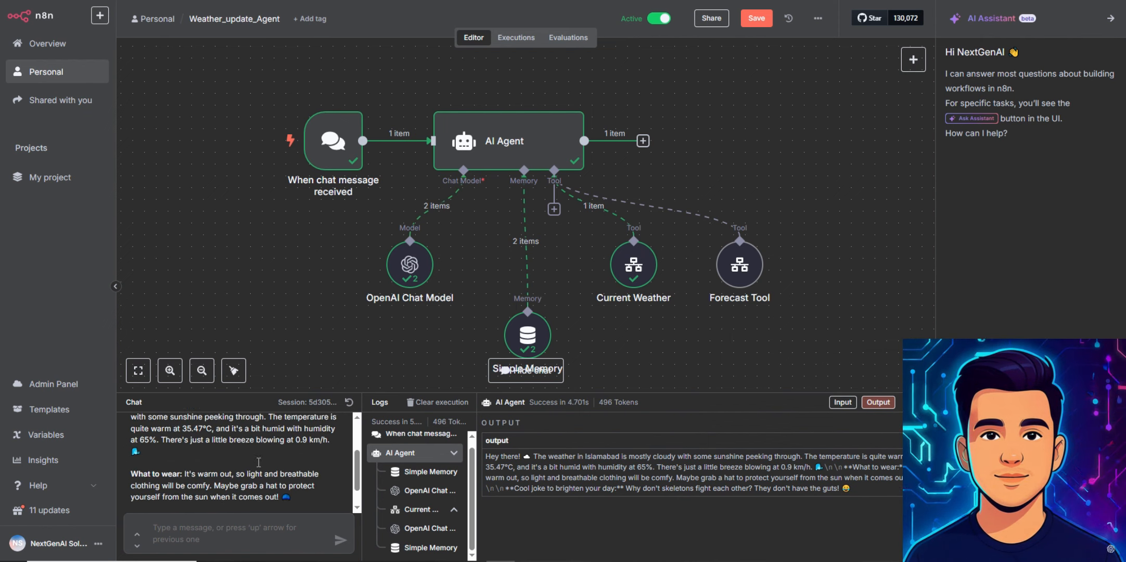
{"action": "scroll", "coordinate": [259, 463], "scroll_direction": "up", "scroll_amount": 3}
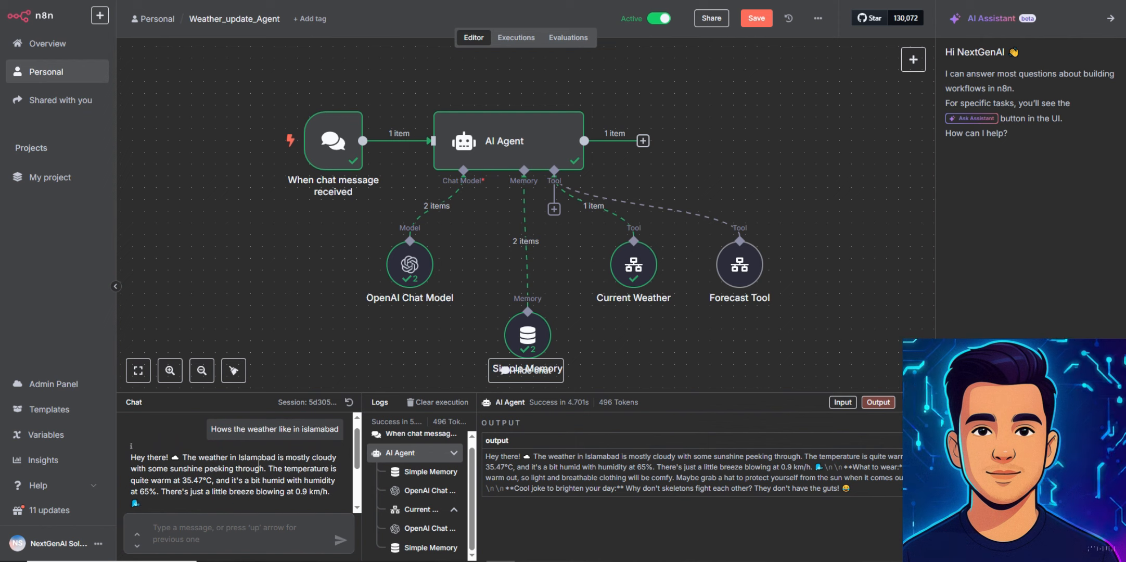
{"action": "scroll", "coordinate": [258, 462], "scroll_direction": "down", "scroll_amount": 3}
{"action": "scroll", "coordinate": [258, 465], "scroll_direction": "up", "scroll_amount": 3}
{"action": "scroll", "coordinate": [259, 465], "scroll_direction": "down", "scroll_amount": 3}
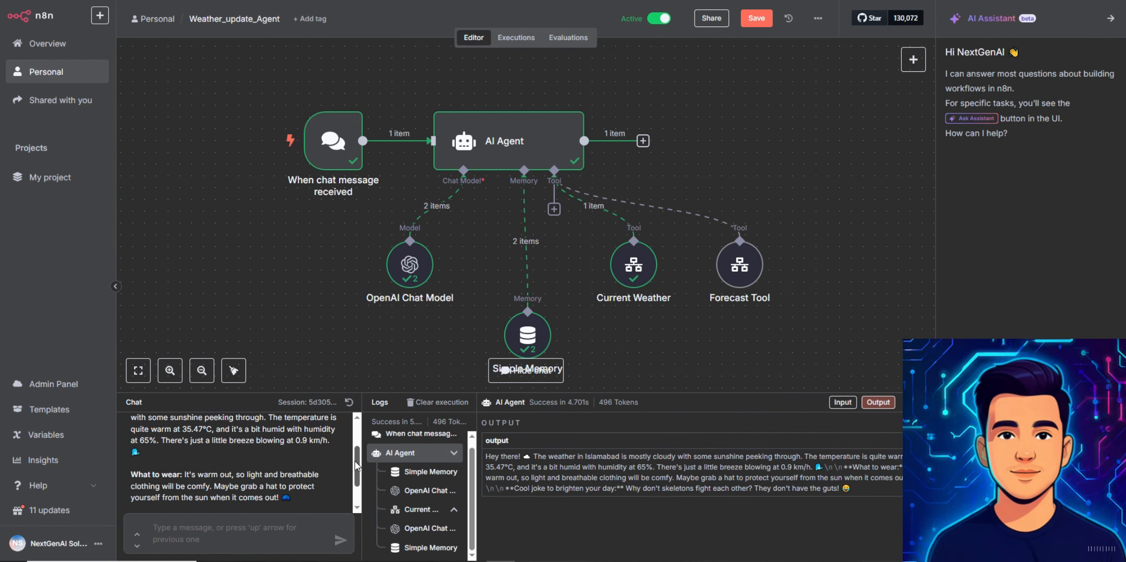
{"action": "scroll", "coordinate": [259, 461], "scroll_direction": "up", "scroll_amount": 2}
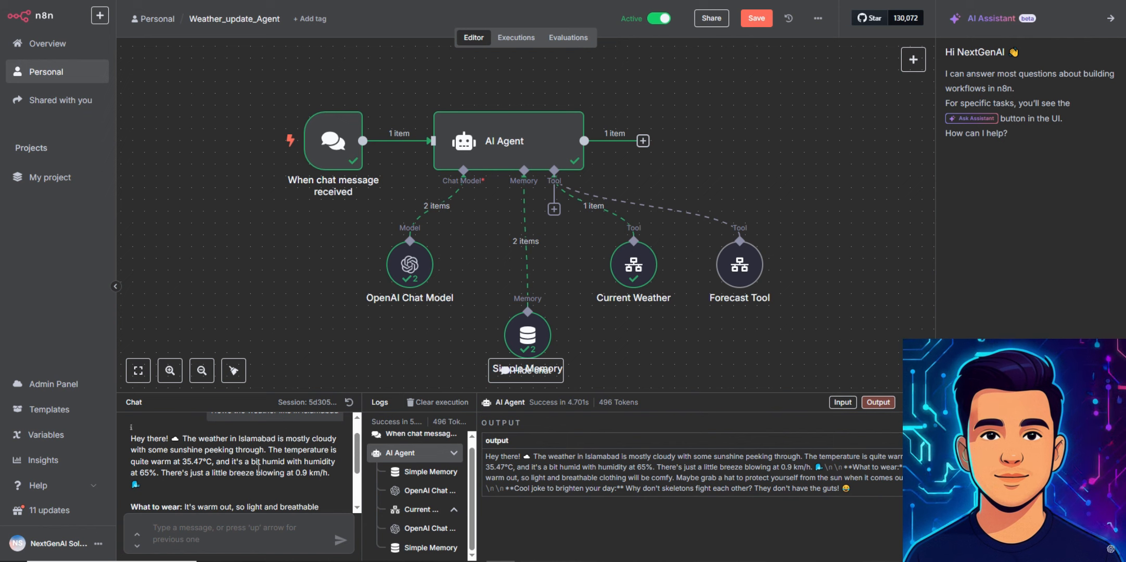
{"action": "scroll", "coordinate": [164, 459], "scroll_direction": "down", "scroll_amount": 2}
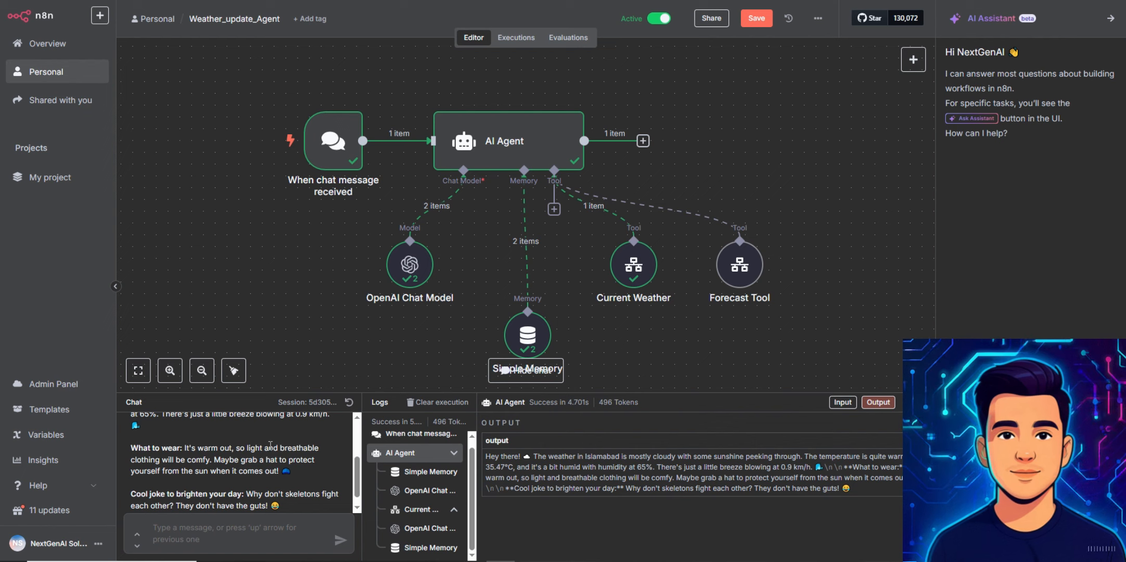
{"action": "scroll", "coordinate": [250, 460], "scroll_direction": "down", "scroll_amount": 1}
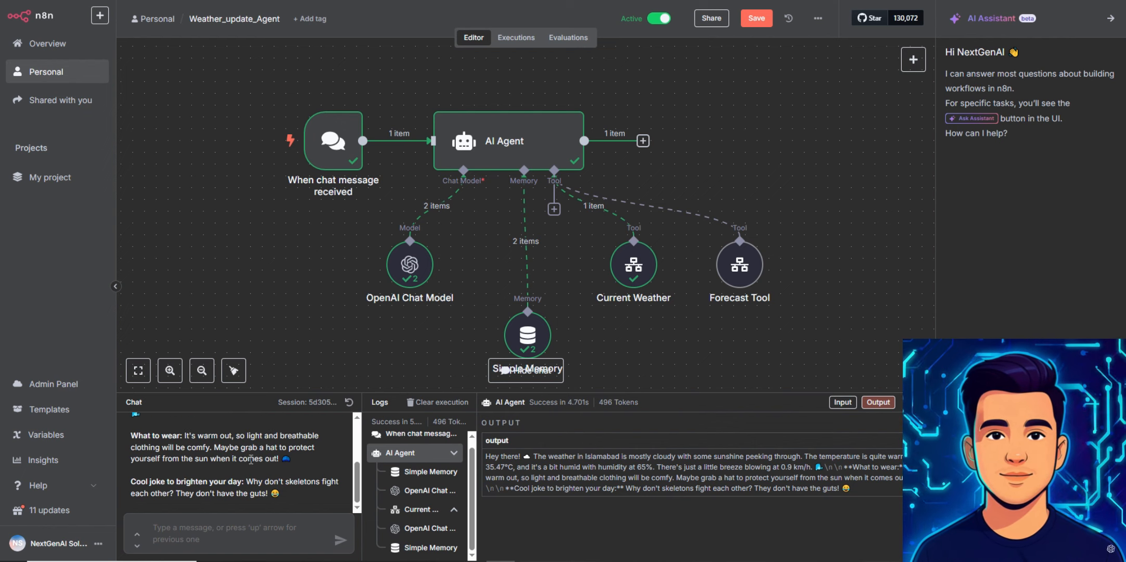
{"action": "left_click_drag", "start_coordinate": [136, 483], "coordinate": [170, 480]}
Step: Send the follow-up chat message "whats the forecast for upcoming days"
{"action": "left_click", "coordinate": [217, 493]}
{"action": "type", "text": "whats the"}
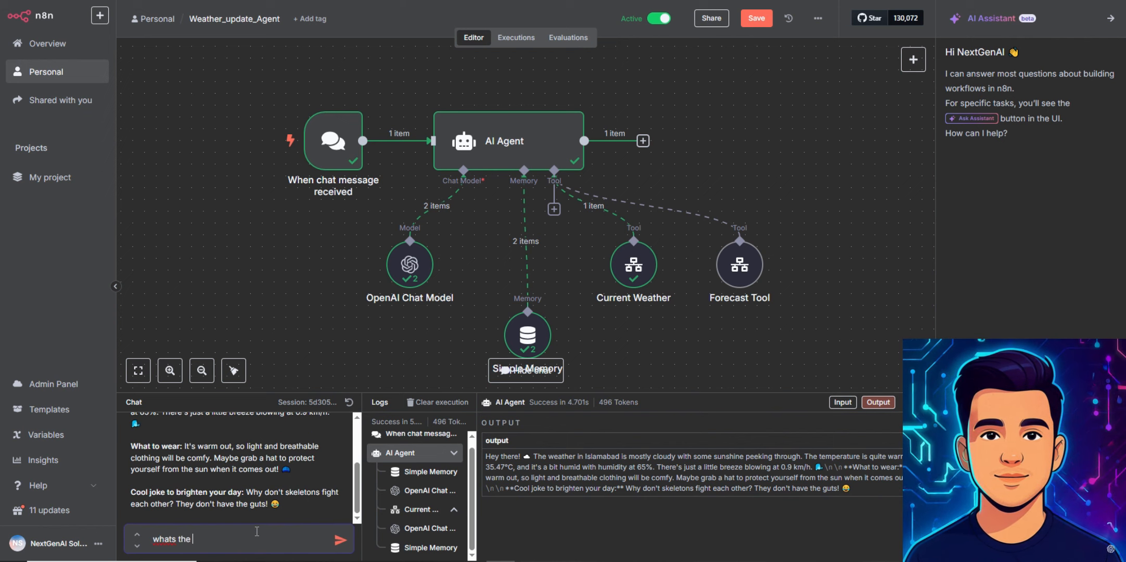
{"action": "type", "text": " forecast for up"}
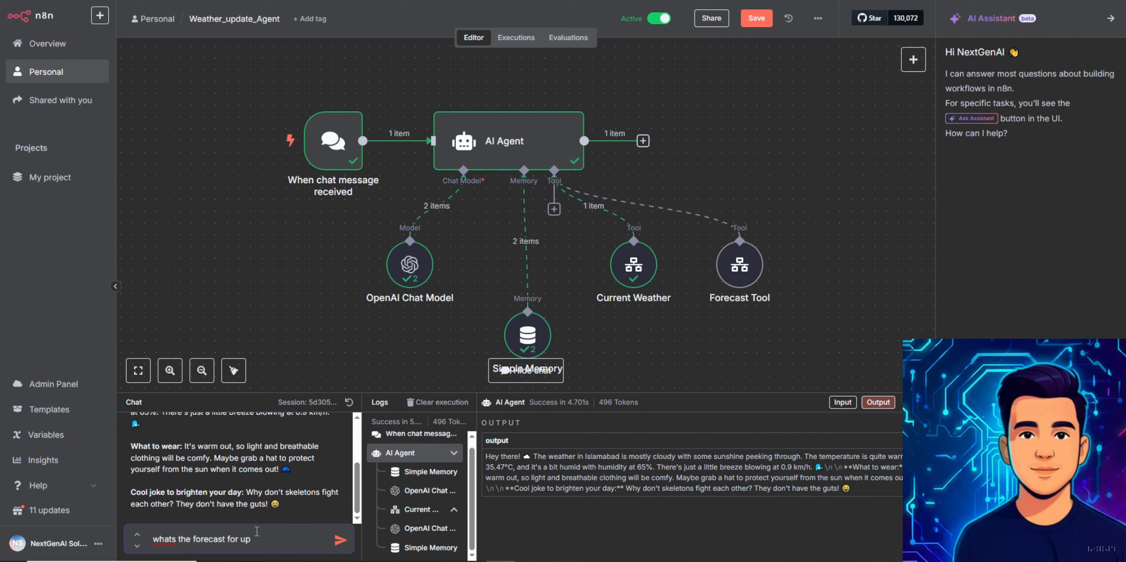
{"action": "type", "text": "coming days"}
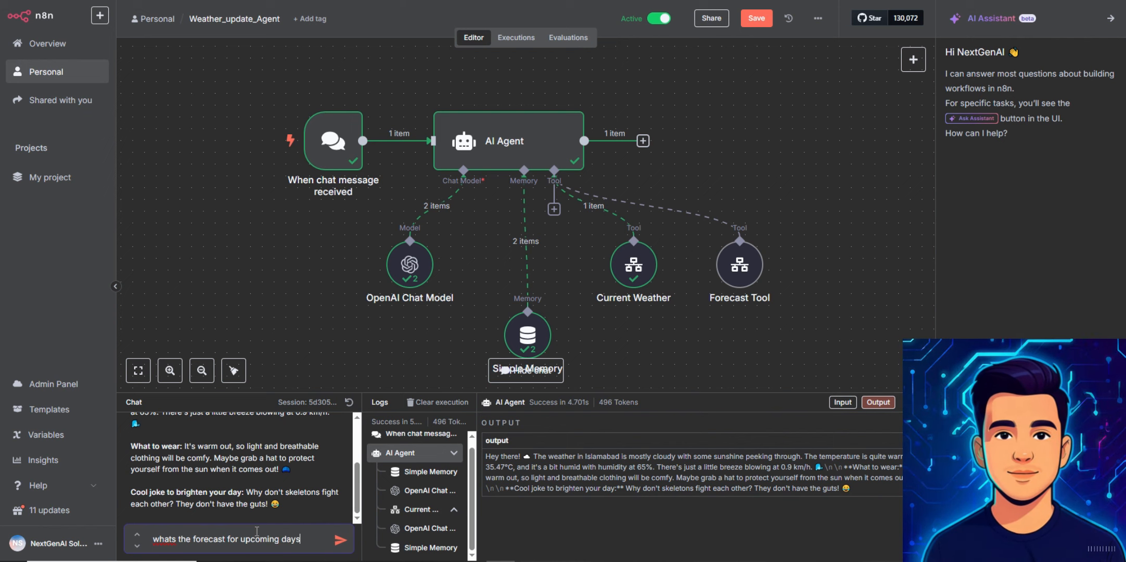
{"action": "key", "text": "Return"}
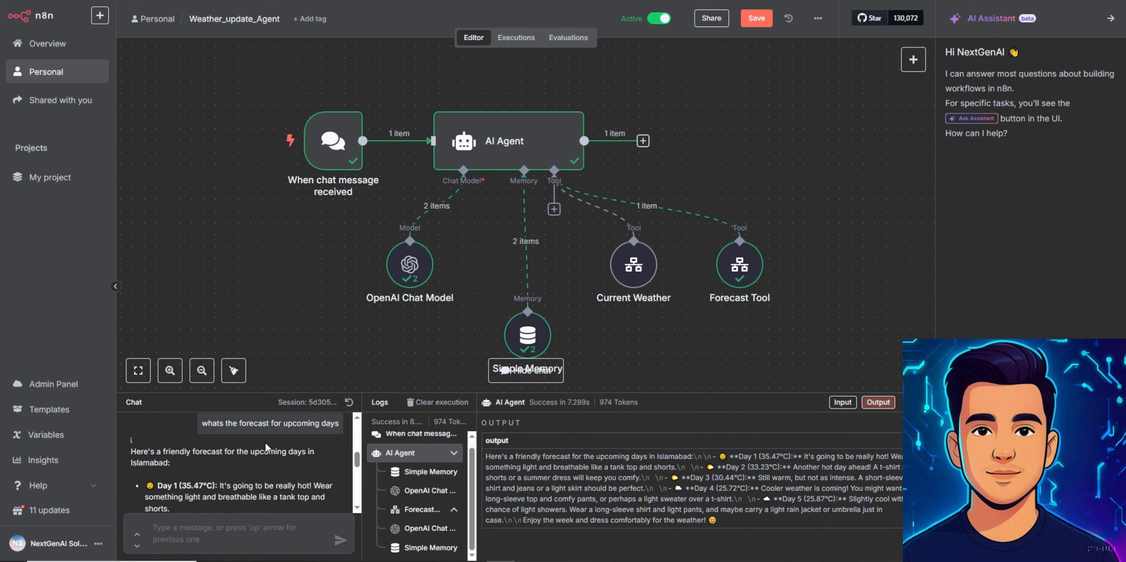
Step: Read through the agent's day-by-day forecast reply in the chat
{"action": "scroll", "coordinate": [265, 442], "scroll_direction": "down", "scroll_amount": 1}
{"action": "scroll", "coordinate": [262, 447], "scroll_direction": "up", "scroll_amount": 1}
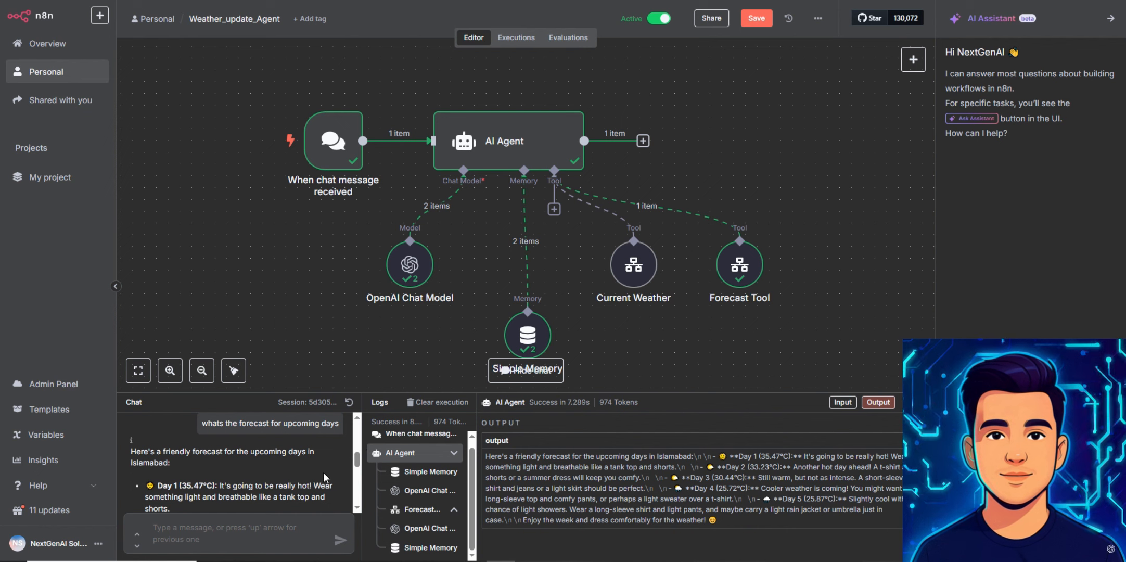
{"action": "scroll", "coordinate": [249, 480], "scroll_direction": "down", "scroll_amount": 1}
{"action": "scroll", "coordinate": [193, 469], "scroll_direction": "down", "scroll_amount": 1}
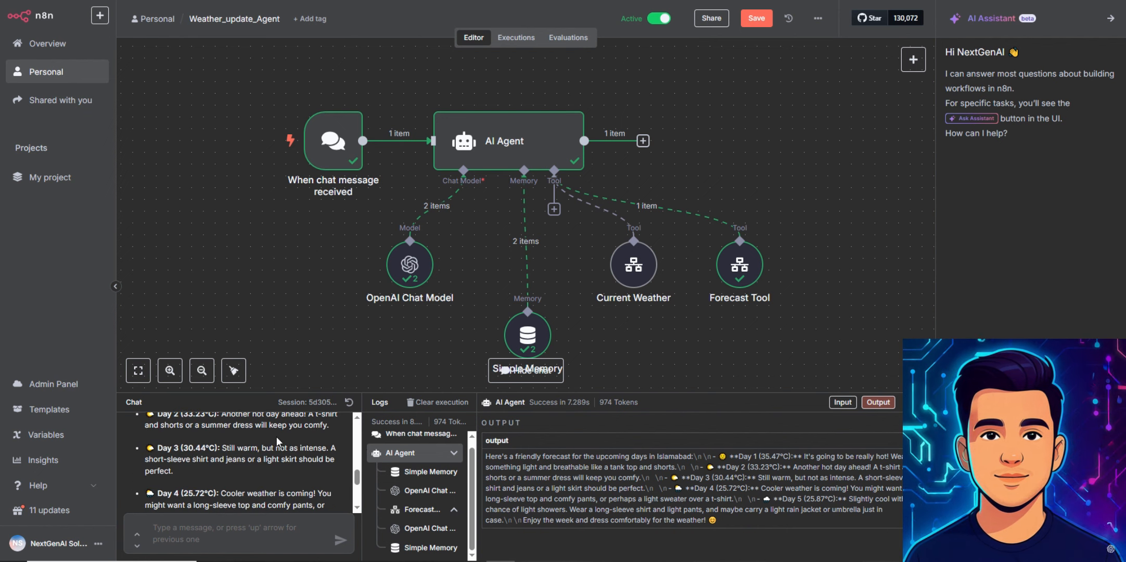
{"action": "scroll", "coordinate": [177, 474], "scroll_direction": "down", "scroll_amount": 1}
{"action": "scroll", "coordinate": [268, 491], "scroll_direction": "down", "scroll_amount": 1}
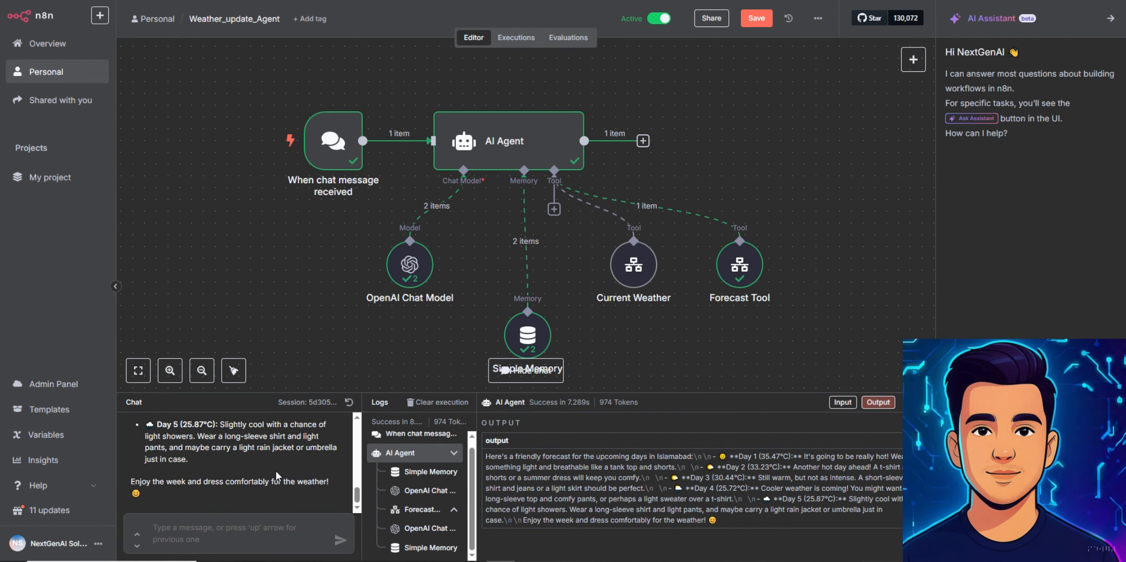
{"action": "scroll", "coordinate": [252, 436], "scroll_direction": "up", "scroll_amount": 1}
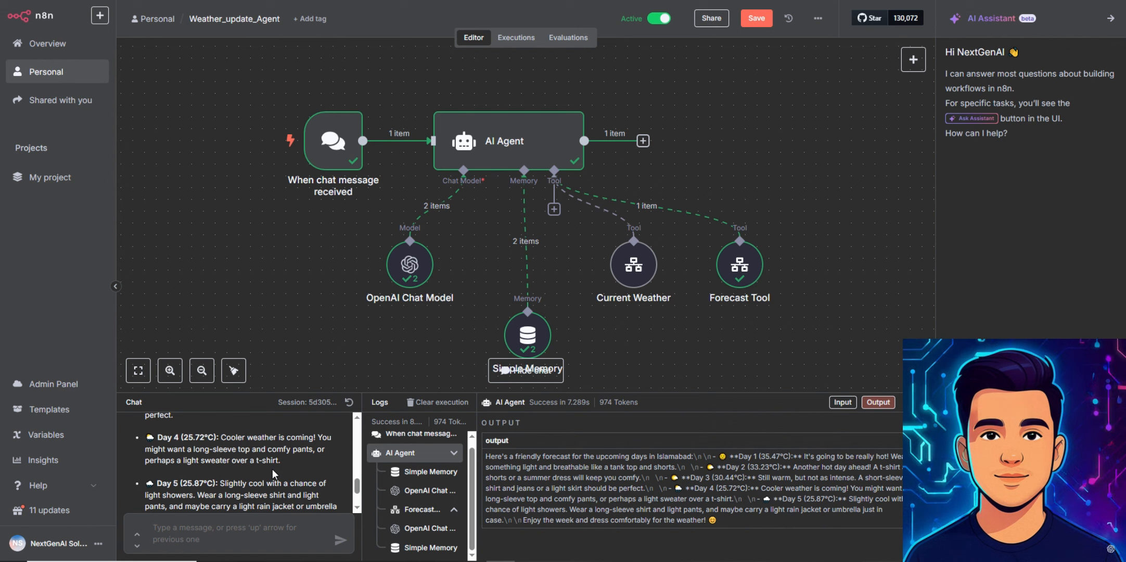
{"action": "scroll", "coordinate": [271, 470], "scroll_direction": "up", "scroll_amount": 4}
{"action": "scroll", "coordinate": [296, 294], "scroll_direction": "down", "scroll_amount": 3}
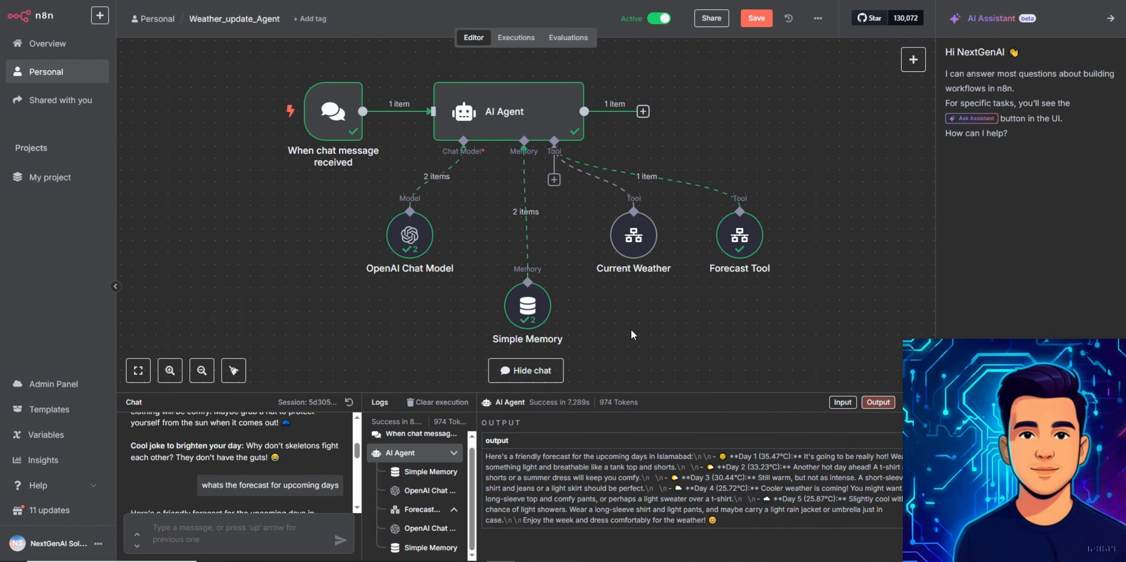
Step: Reset the chat session to clear the weather conversation
{"action": "left_click", "coordinate": [349, 403]}
{"action": "mouse_move", "coordinate": [633, 251]}
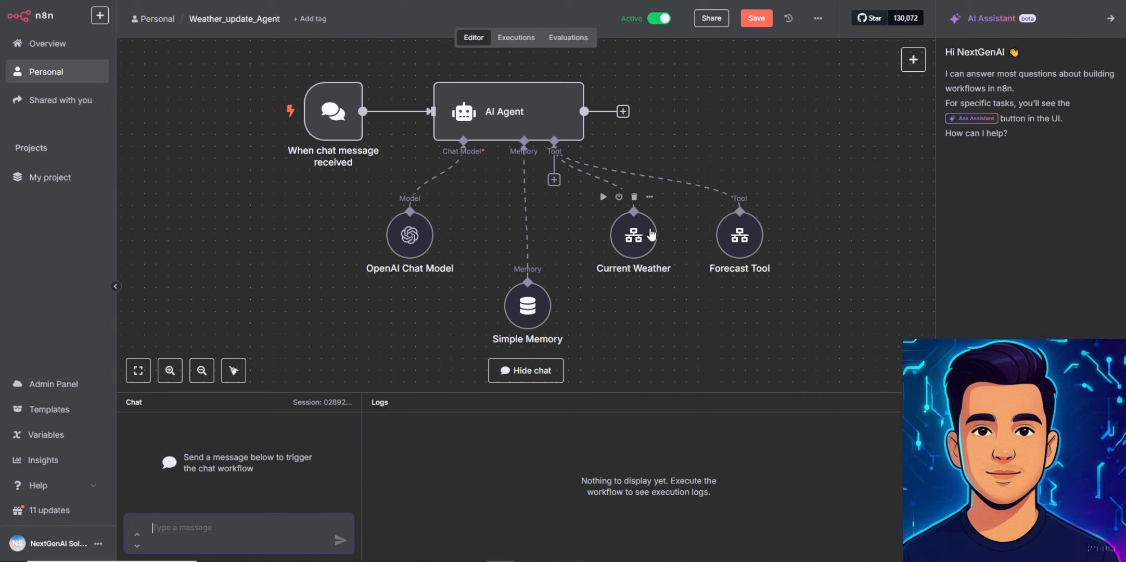
{"action": "mouse_move", "coordinate": [344, 117]}
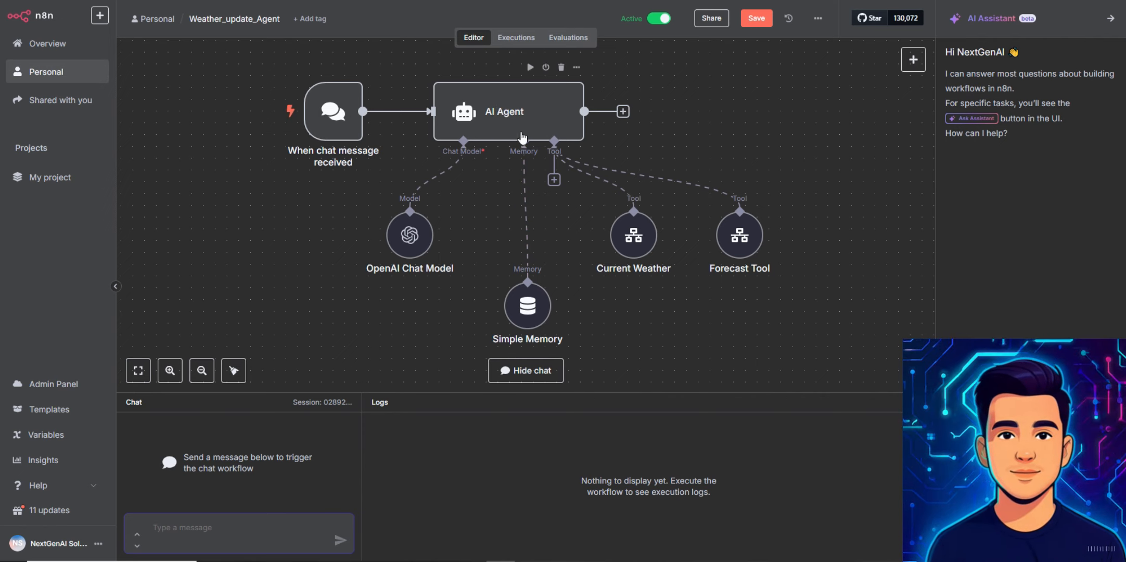
Step: Leave Weather_update_Agent for the Personal workflows, saving its changes, and open the Current_Weather workflow
{"action": "left_click", "coordinate": [68, 79]}
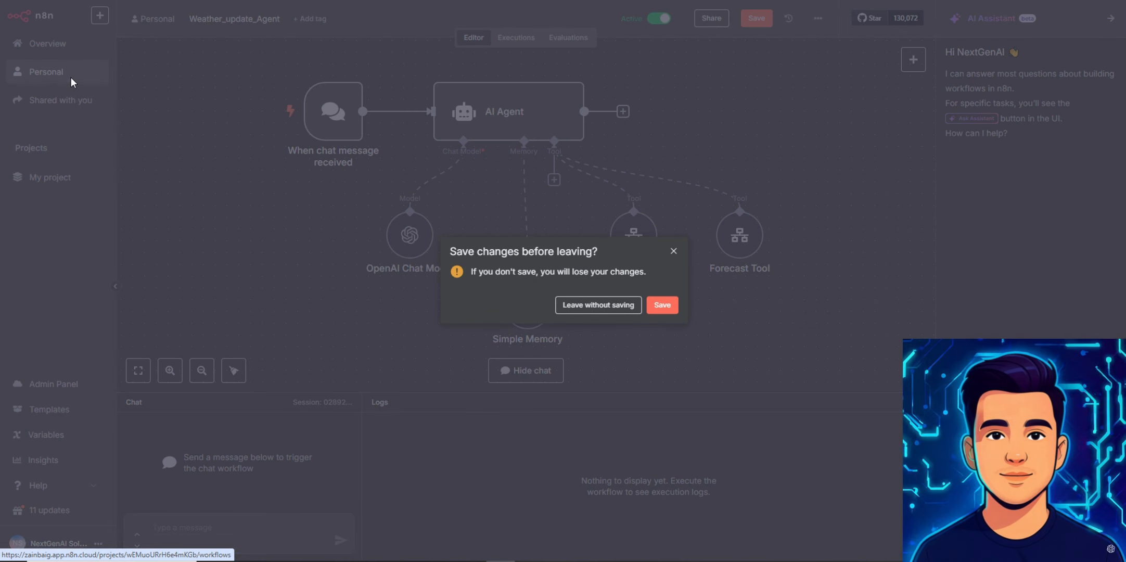
{"action": "left_click", "coordinate": [661, 306]}
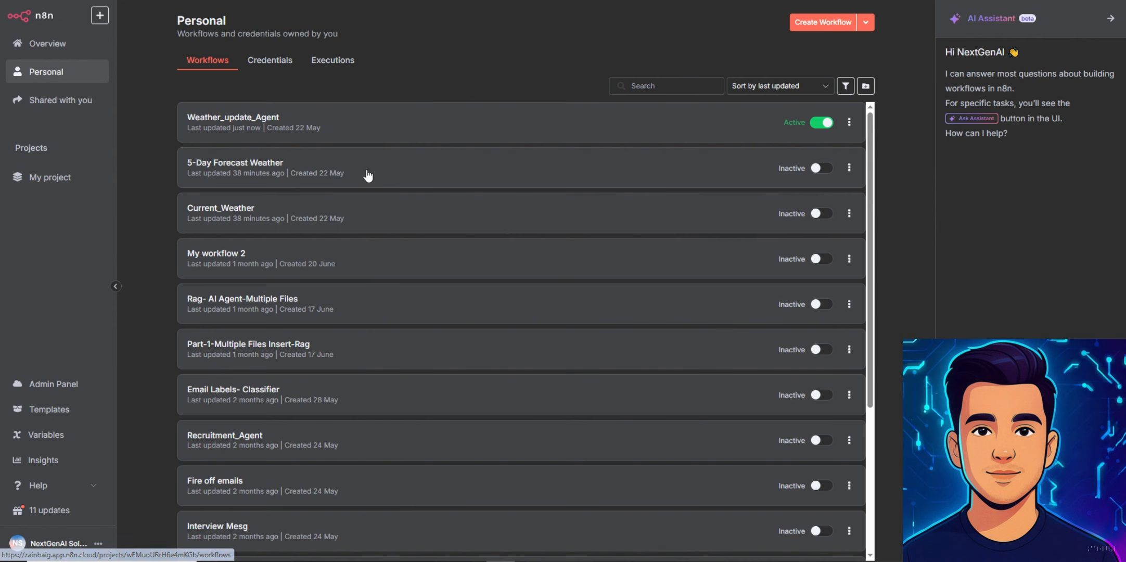
{"action": "left_click", "coordinate": [233, 209]}
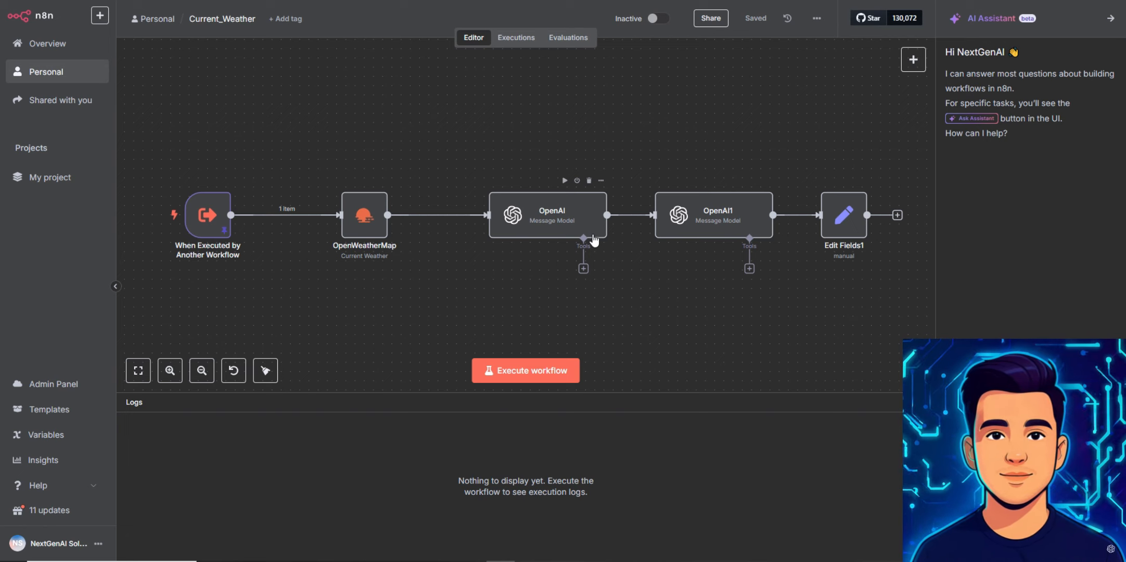
Step: Inspect the input settings of the When Executed by Another Workflow trigger and return to the canvas
{"action": "mouse_move", "coordinate": [202, 261]}
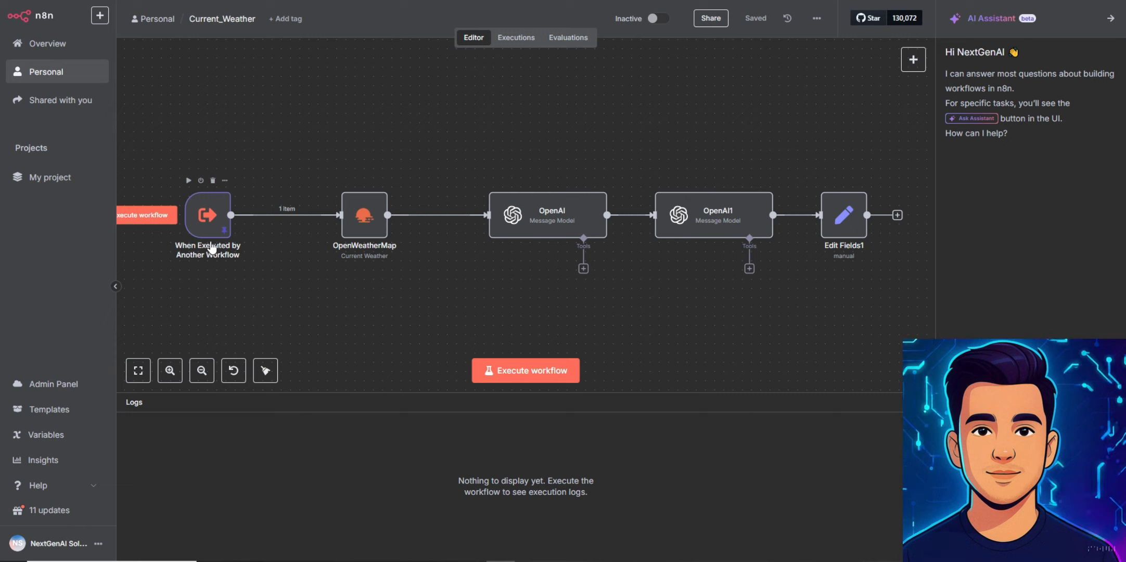
{"action": "double_click", "coordinate": [214, 217]}
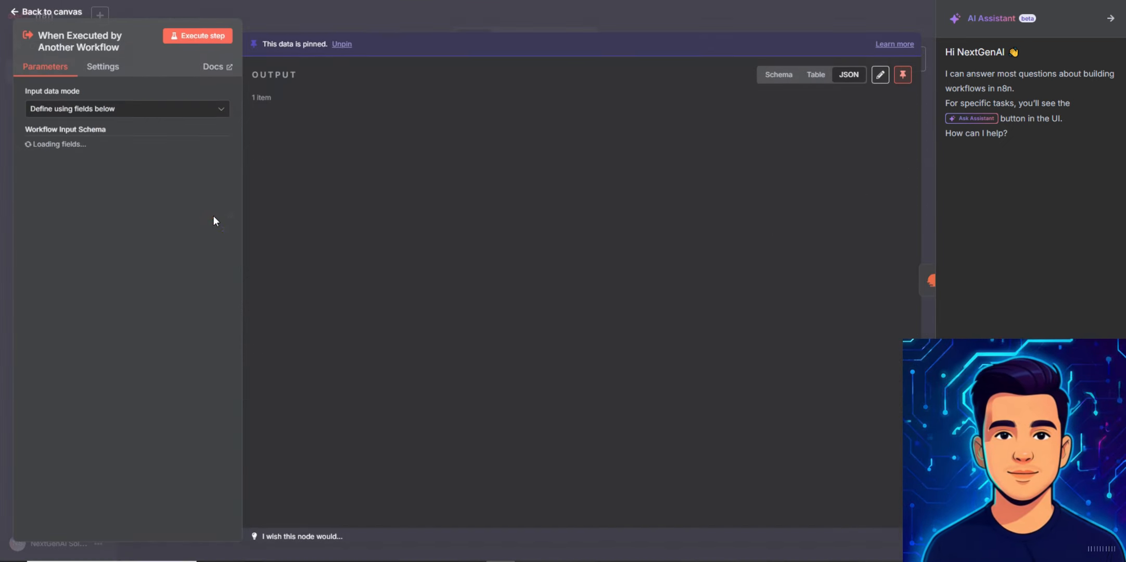
{"action": "left_click", "coordinate": [931, 126]}
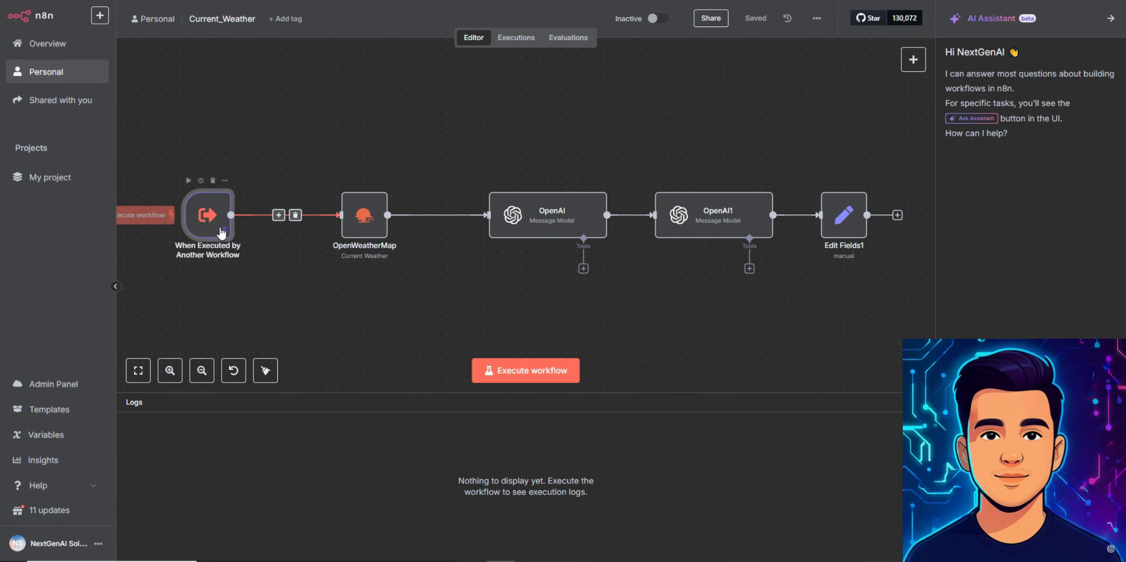
Step: Open the OpenWeatherMap node and execute it on its own to fetch the current weather for Islamabad
{"action": "double_click", "coordinate": [367, 216]}
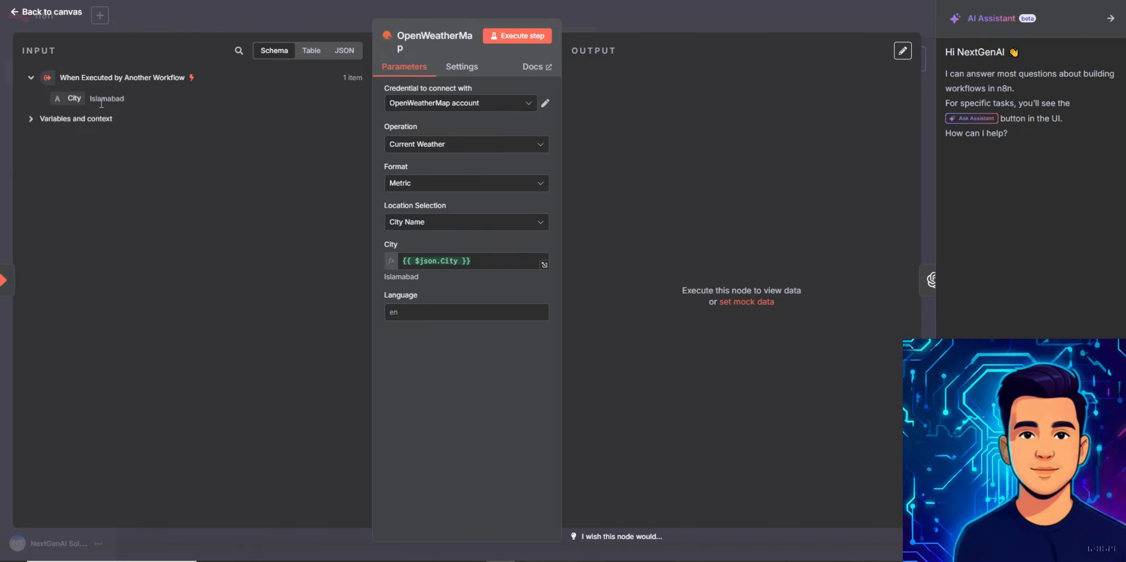
{"action": "left_click", "coordinate": [518, 36]}
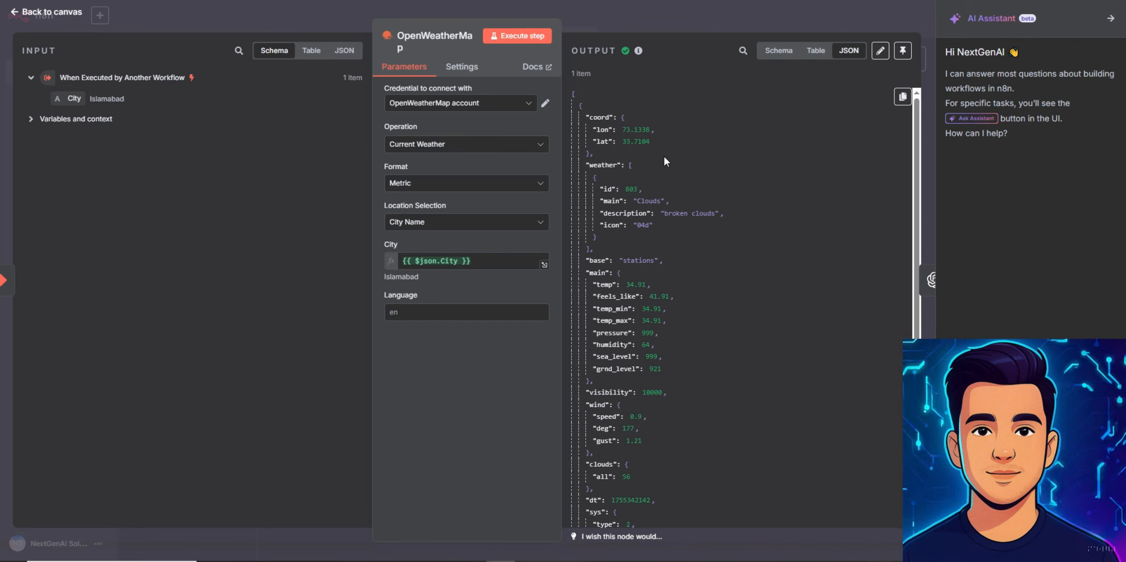
{"action": "mouse_move", "coordinate": [639, 50]}
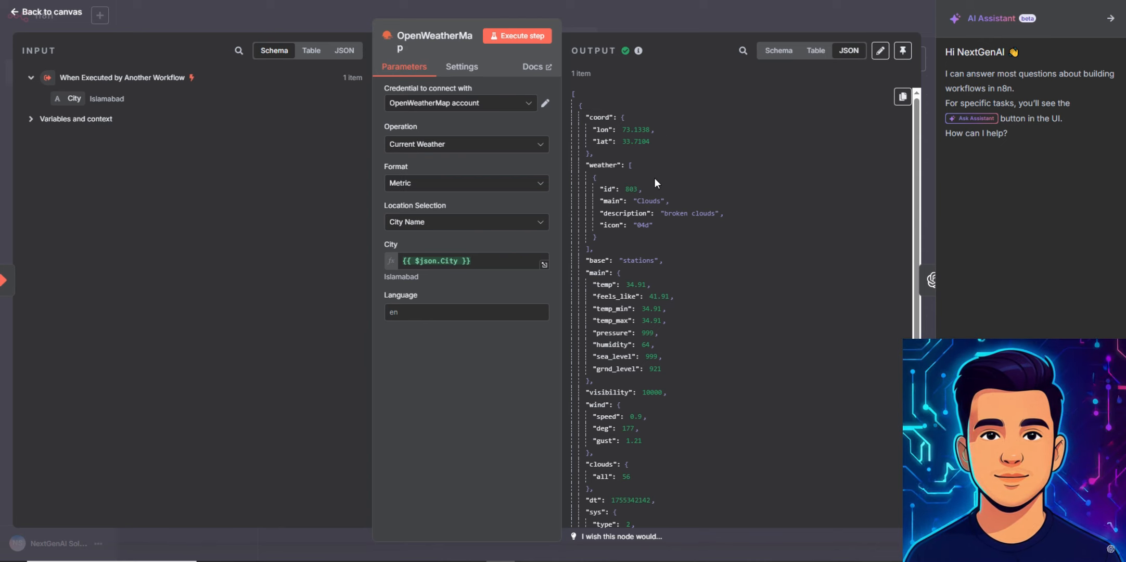
Step: Examine the weather fields in the OpenWeatherMap node's JSON output and return to the canvas
{"action": "scroll", "coordinate": [655, 178], "scroll_direction": "down", "scroll_amount": 1}
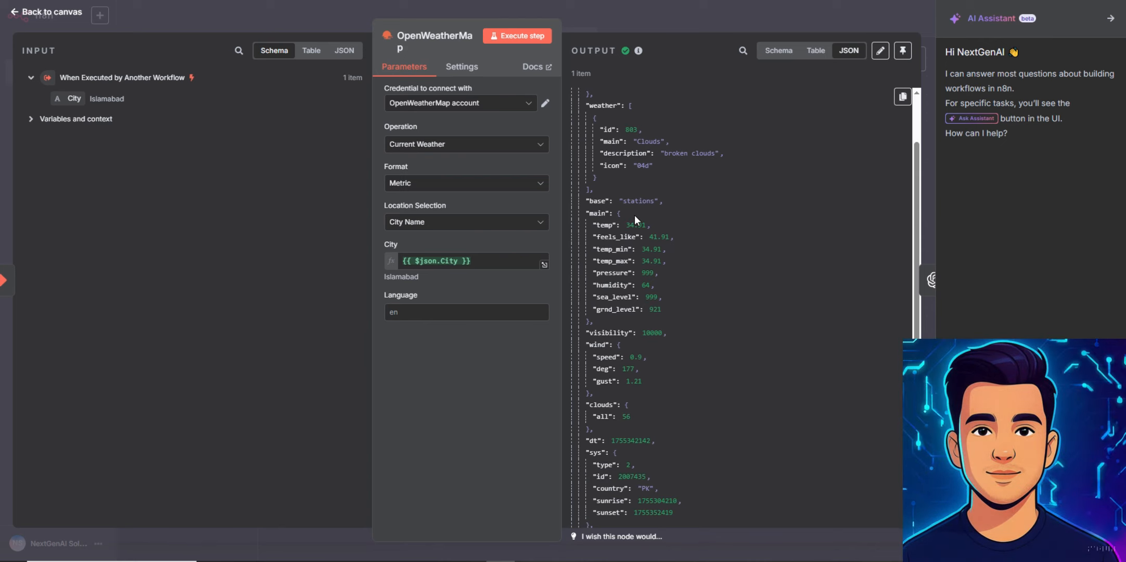
{"action": "left_click", "coordinate": [614, 236]}
{"action": "left_click_drag", "start_coordinate": [609, 261], "coordinate": [612, 262]}
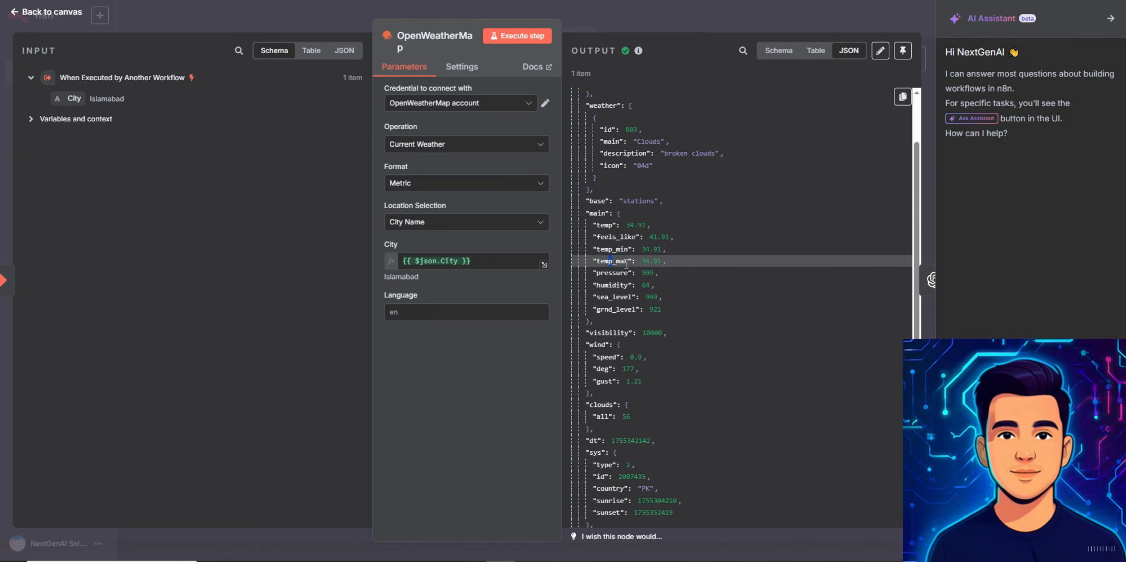
{"action": "scroll", "coordinate": [608, 276], "scroll_direction": "down", "scroll_amount": 1}
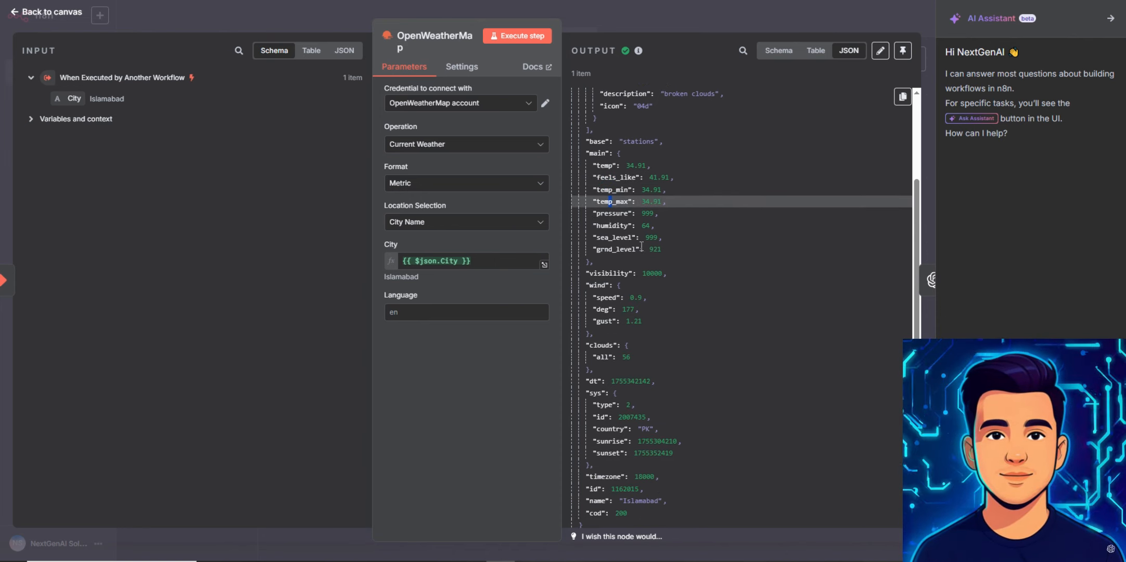
{"action": "scroll", "coordinate": [687, 254], "scroll_direction": "down", "scroll_amount": 1}
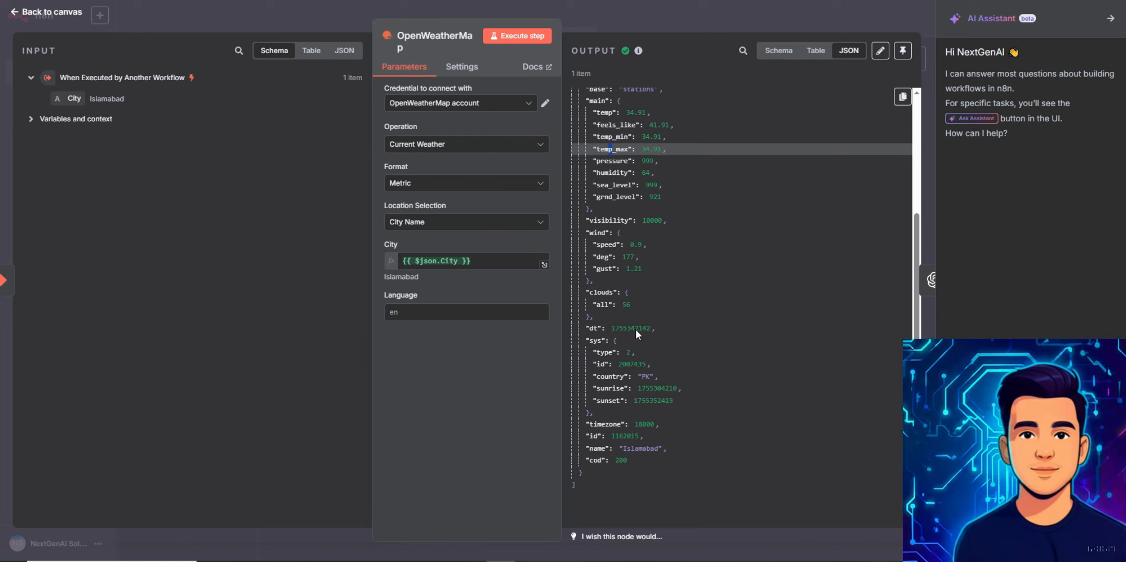
{"action": "scroll", "coordinate": [719, 141], "scroll_direction": "up", "scroll_amount": 3}
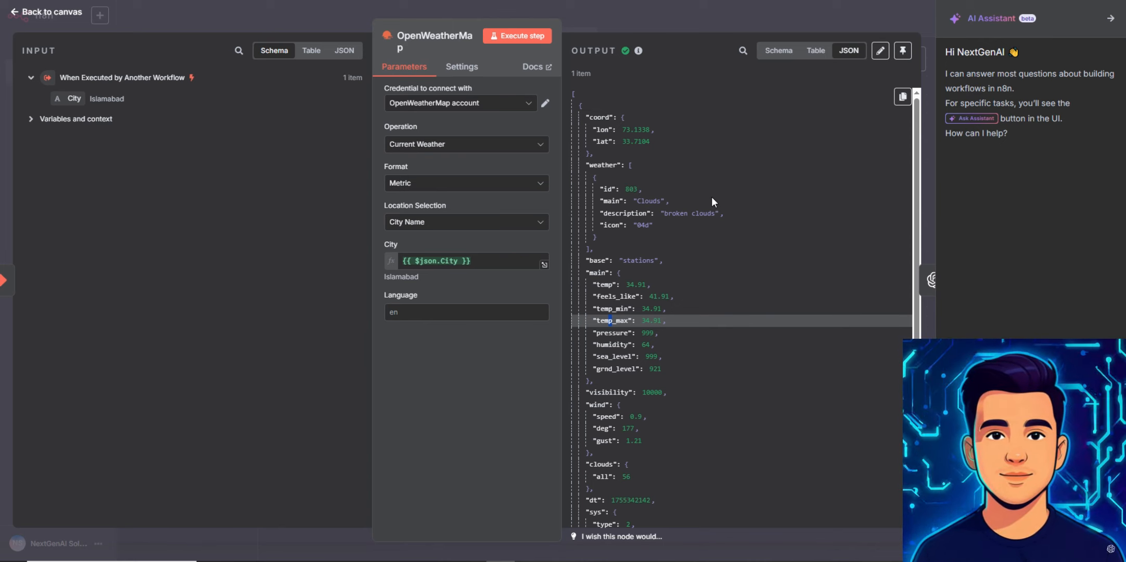
{"action": "left_click", "coordinate": [852, 21]}
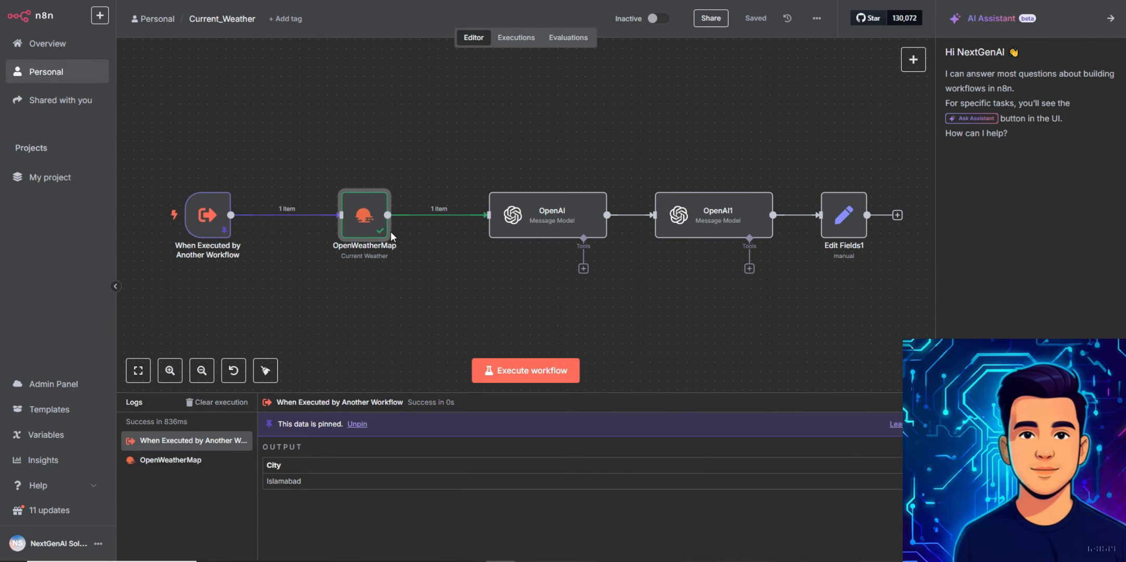
Step: Open the OpenAI node and read through its prompt, mapped weather parameters and remaining message settings
{"action": "left_click", "coordinate": [543, 227]}
{"action": "double_click", "coordinate": [543, 227]}
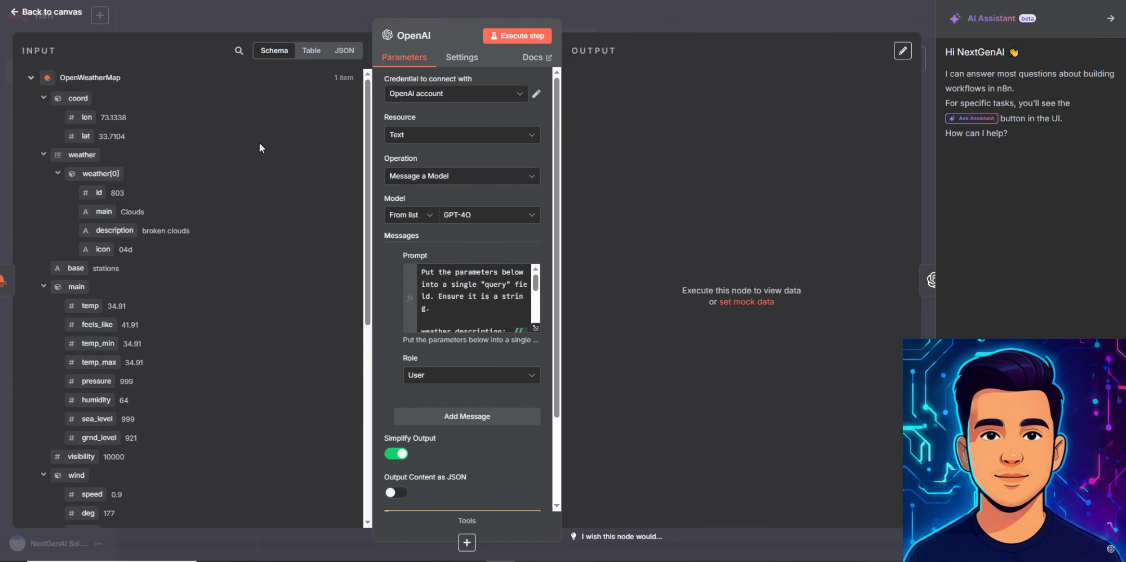
{"action": "scroll", "coordinate": [465, 288], "scroll_direction": "down", "scroll_amount": 1}
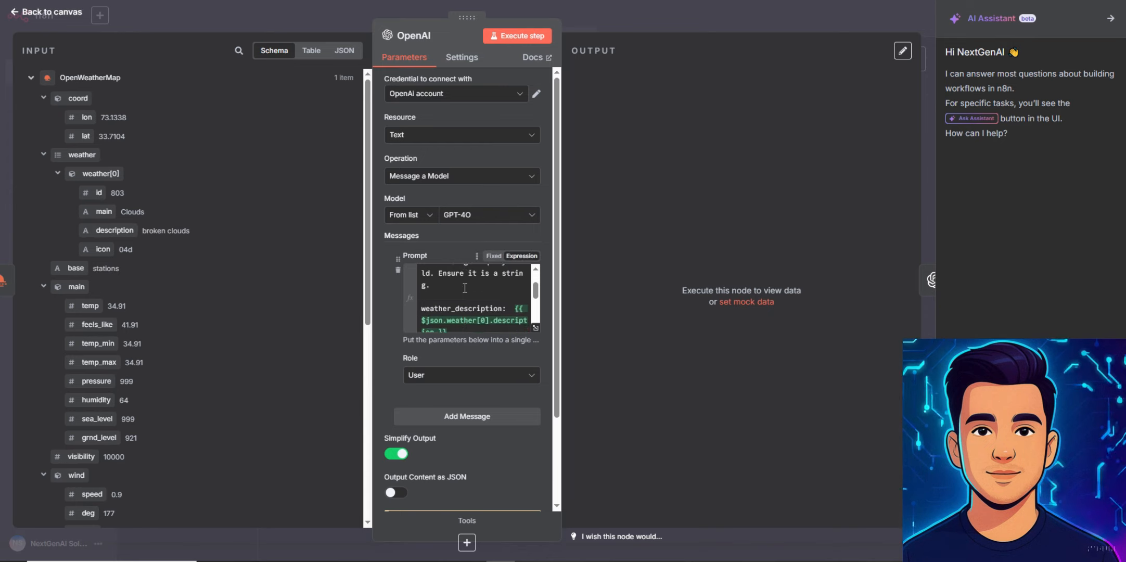
{"action": "scroll", "coordinate": [465, 288], "scroll_direction": "down", "scroll_amount": 2}
{"action": "scroll", "coordinate": [465, 288], "scroll_direction": "up", "scroll_amount": 4}
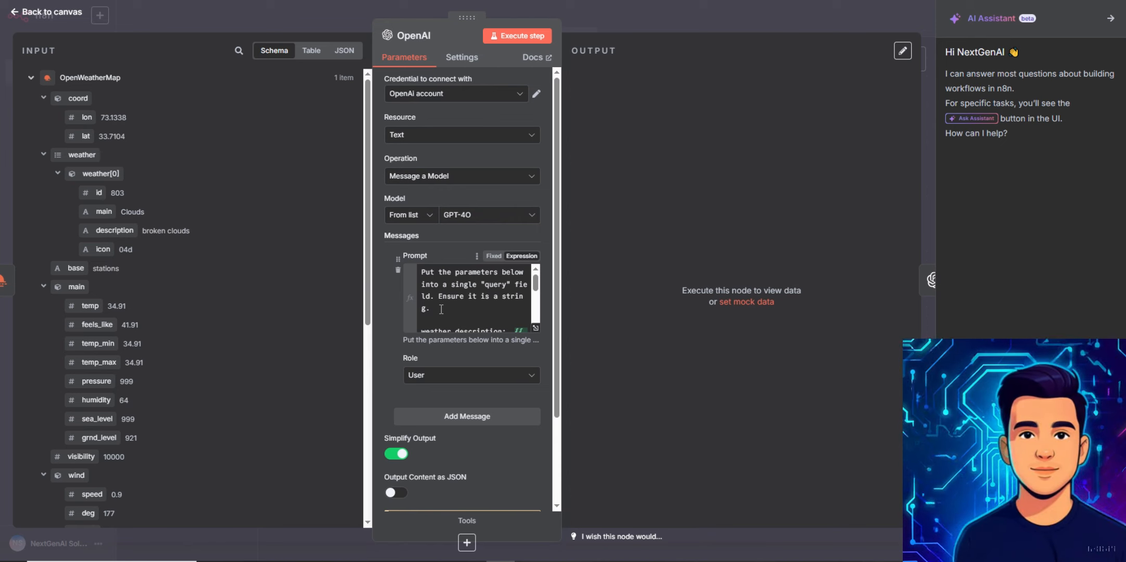
{"action": "left_click_drag", "start_coordinate": [537, 281], "coordinate": [536, 303]}
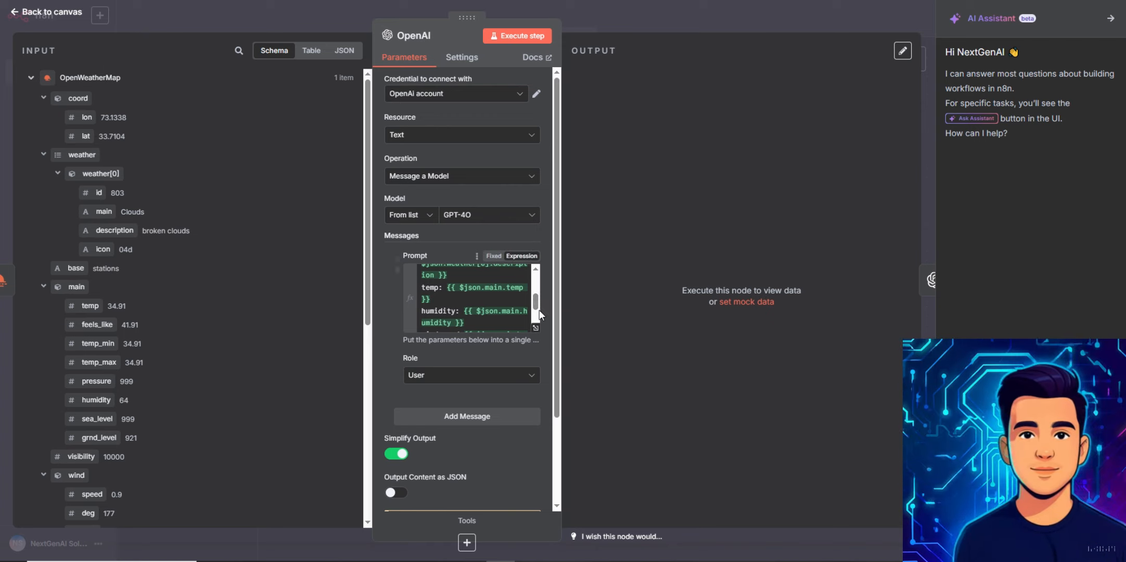
{"action": "left_click_drag", "start_coordinate": [537, 308], "coordinate": [536, 322]}
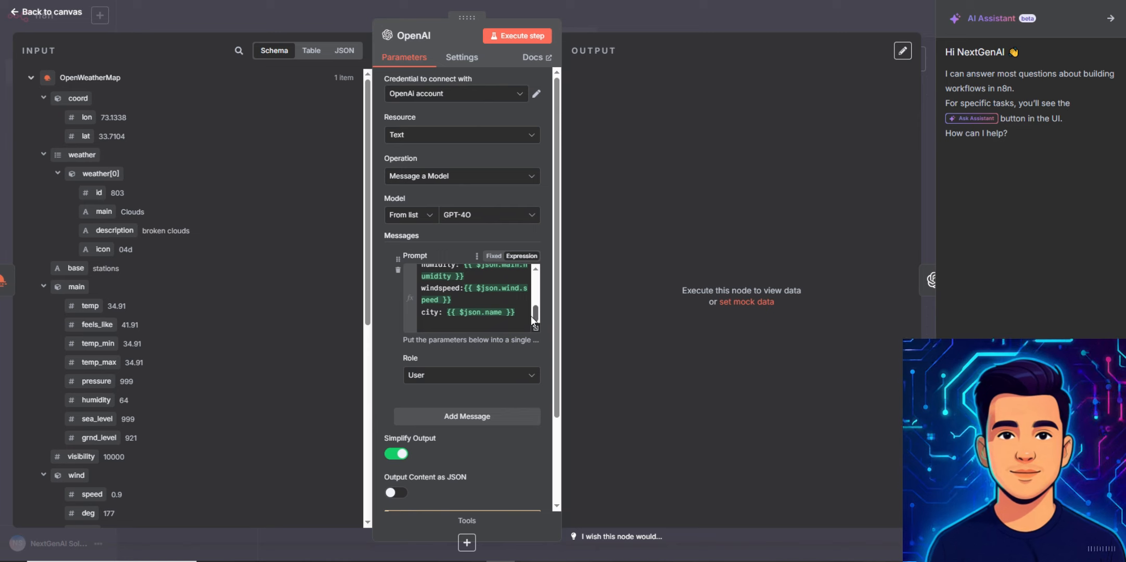
{"action": "scroll", "coordinate": [451, 318], "scroll_direction": "down", "scroll_amount": 3}
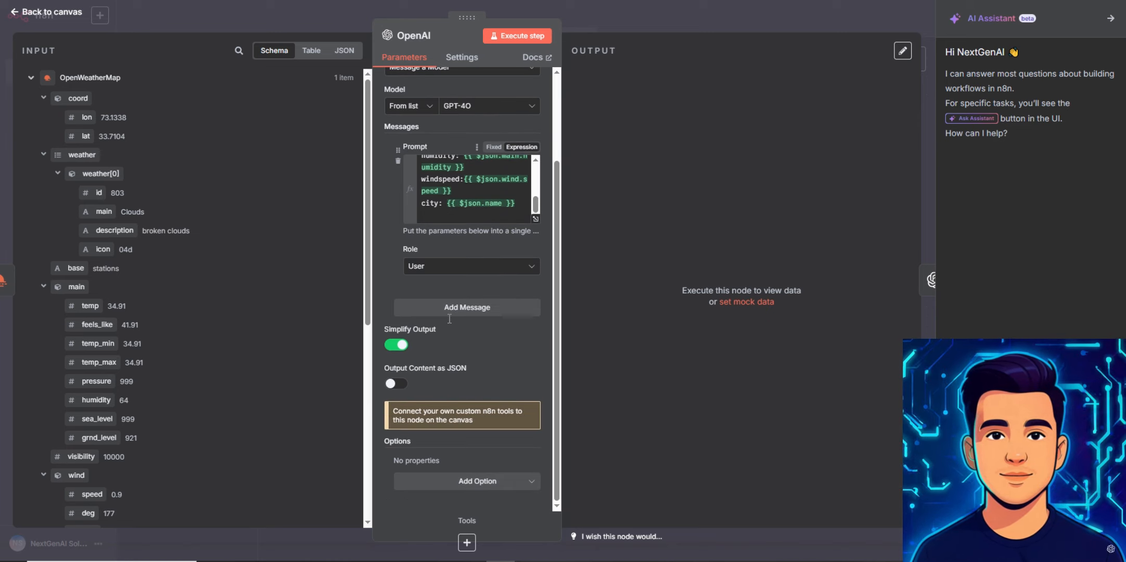
Step: Execute the OpenAI node on its own, compare its output with the prompt and input data, and return to the canvas
{"action": "left_click", "coordinate": [523, 36]}
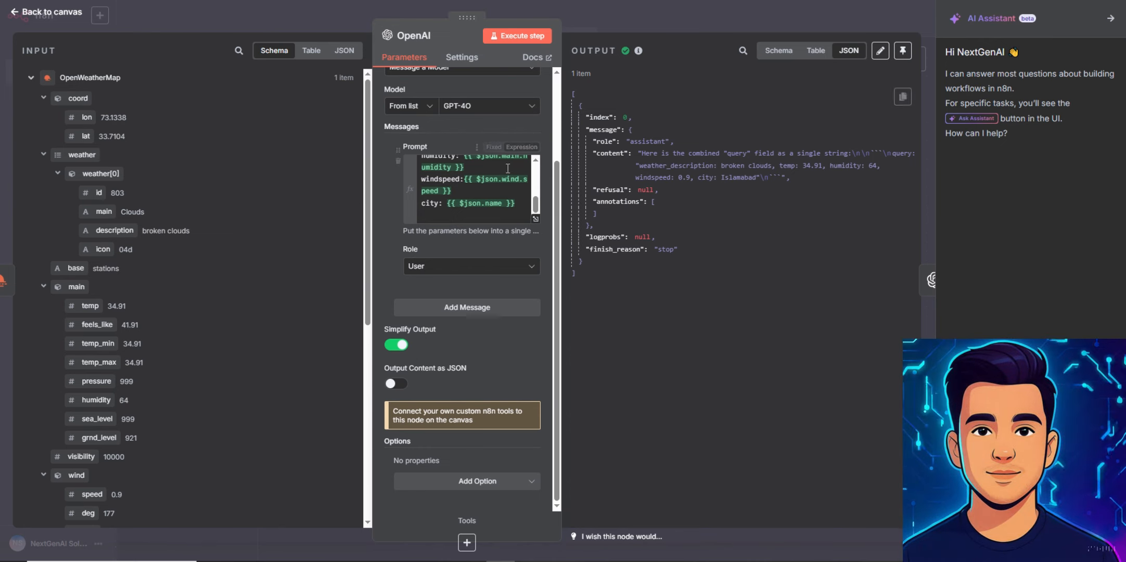
{"action": "scroll", "coordinate": [465, 182], "scroll_direction": "up", "scroll_amount": 5}
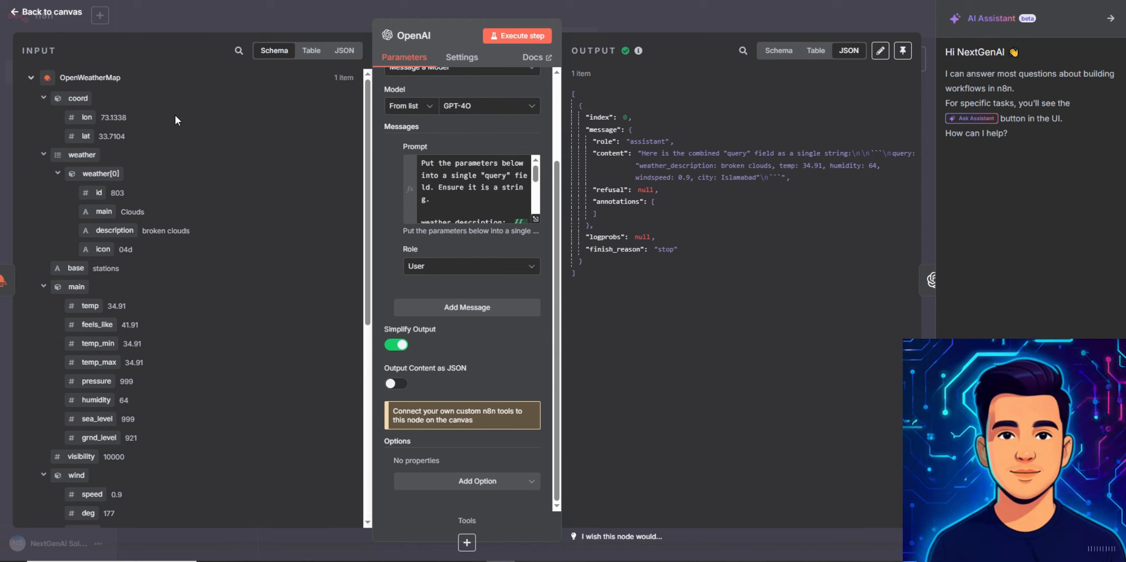
{"action": "scroll", "coordinate": [131, 149], "scroll_direction": "down", "scroll_amount": 4}
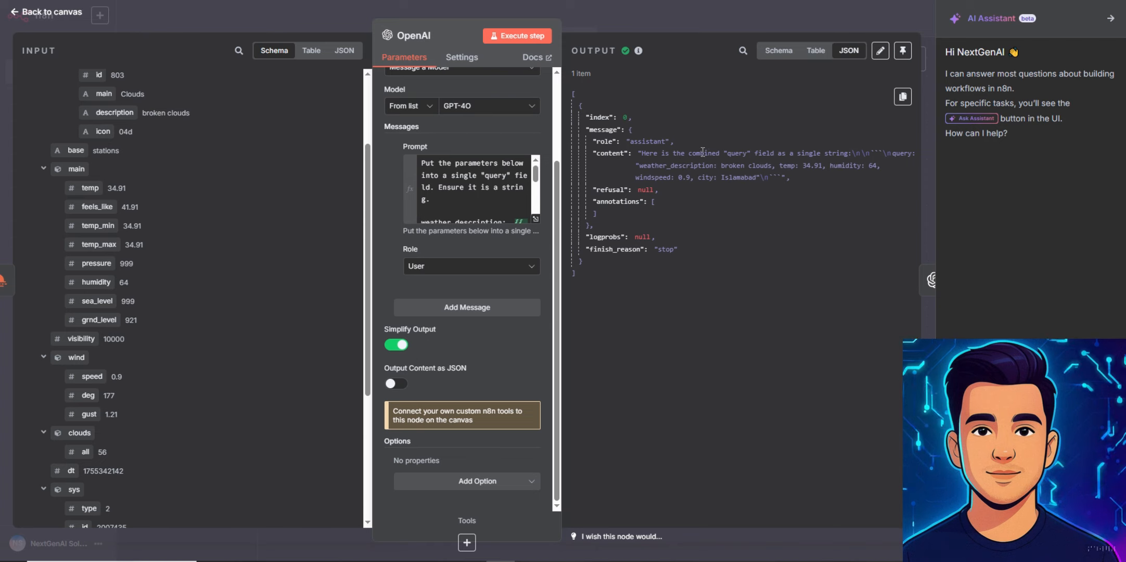
{"action": "left_click", "coordinate": [870, 22]}
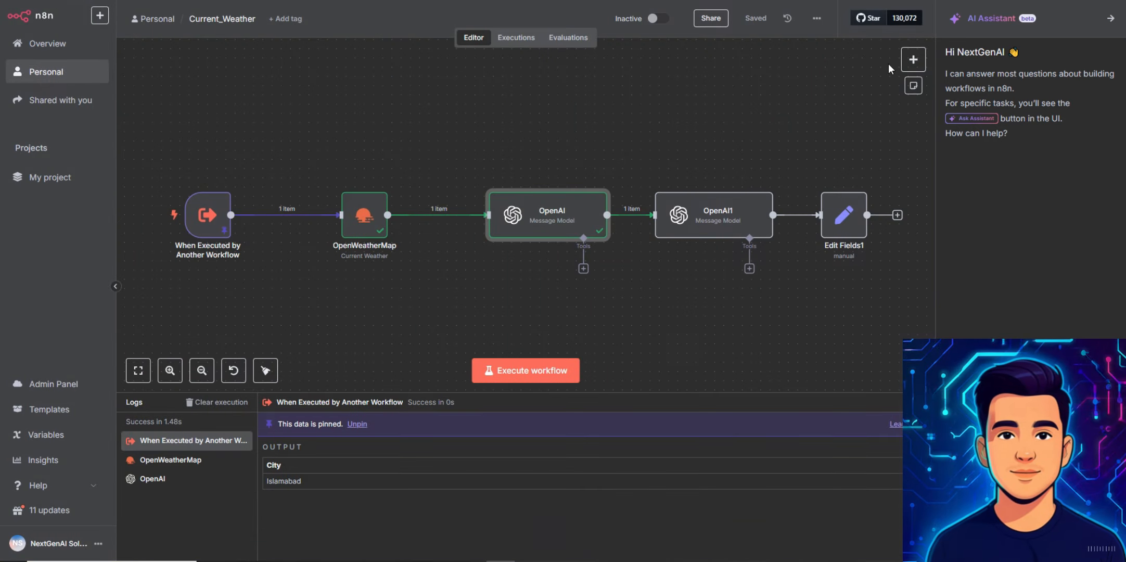
Step: Review the system and user prompts of the OpenAI1 node, execute it on its own and return to the canvas
{"action": "double_click", "coordinate": [743, 230]}
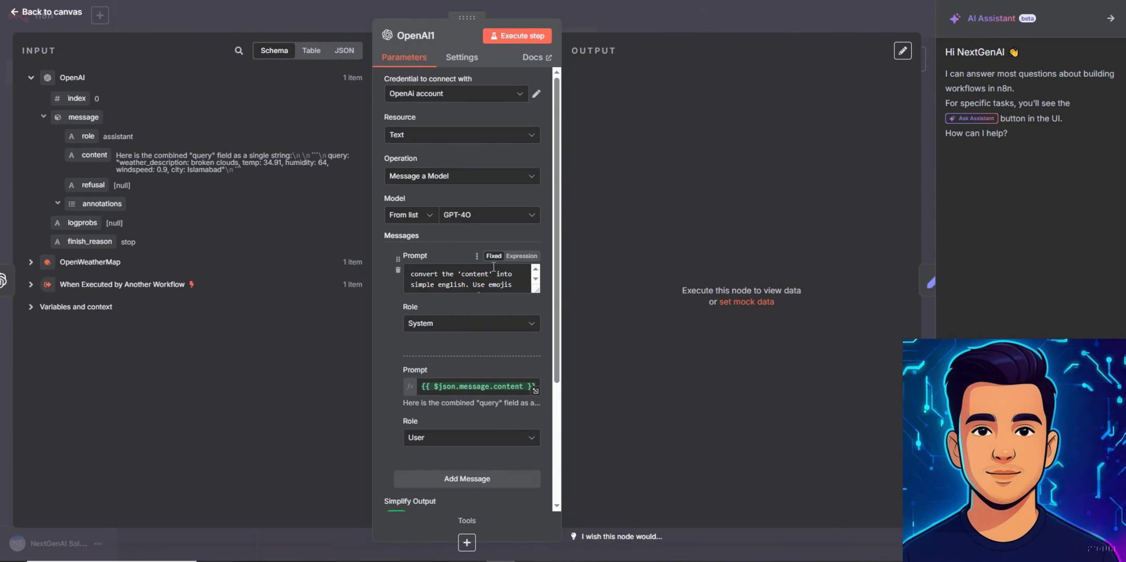
{"action": "scroll", "coordinate": [501, 280], "scroll_direction": "down", "scroll_amount": 3}
{"action": "scroll", "coordinate": [501, 280], "scroll_direction": "down", "scroll_amount": 5}
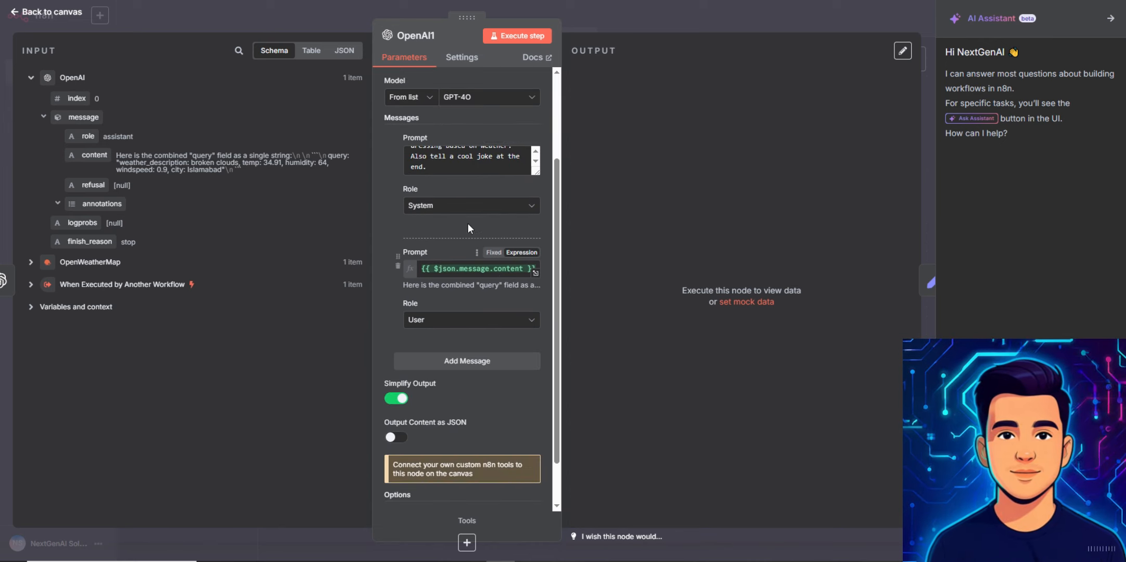
{"action": "scroll", "coordinate": [467, 222], "scroll_direction": "up", "scroll_amount": 1}
{"action": "scroll", "coordinate": [475, 229], "scroll_direction": "up", "scroll_amount": 3}
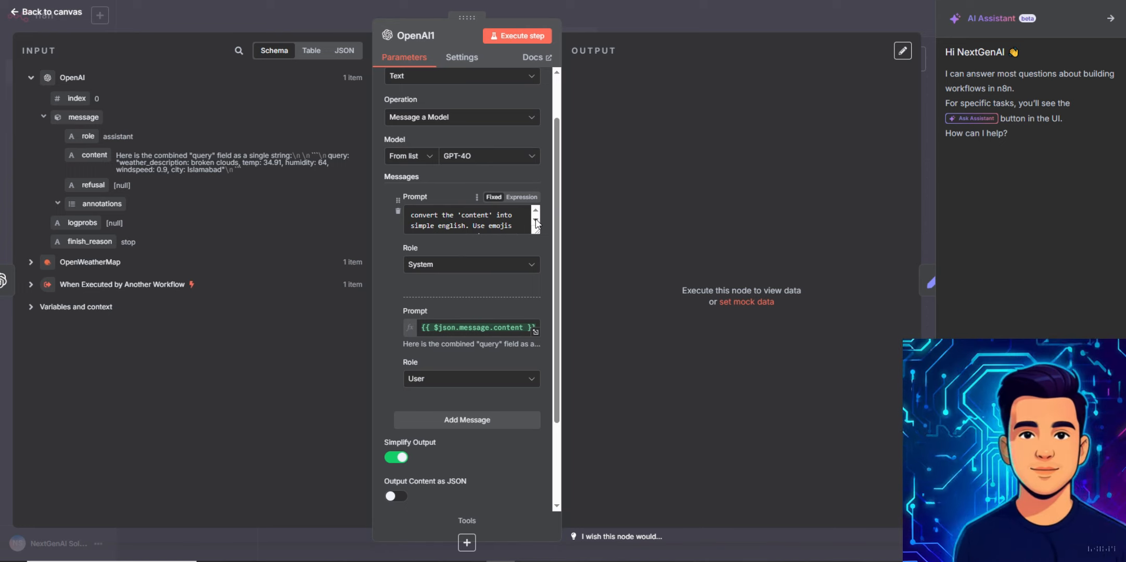
{"action": "scroll", "coordinate": [536, 224], "scroll_direction": "down", "scroll_amount": 2}
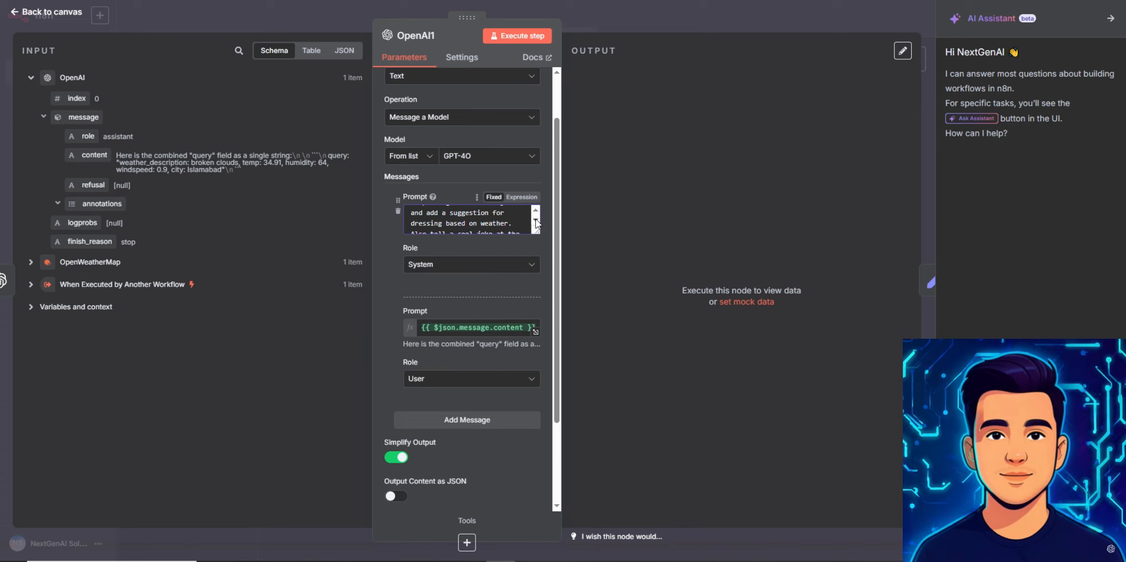
{"action": "scroll", "coordinate": [536, 224], "scroll_direction": "down", "scroll_amount": 2}
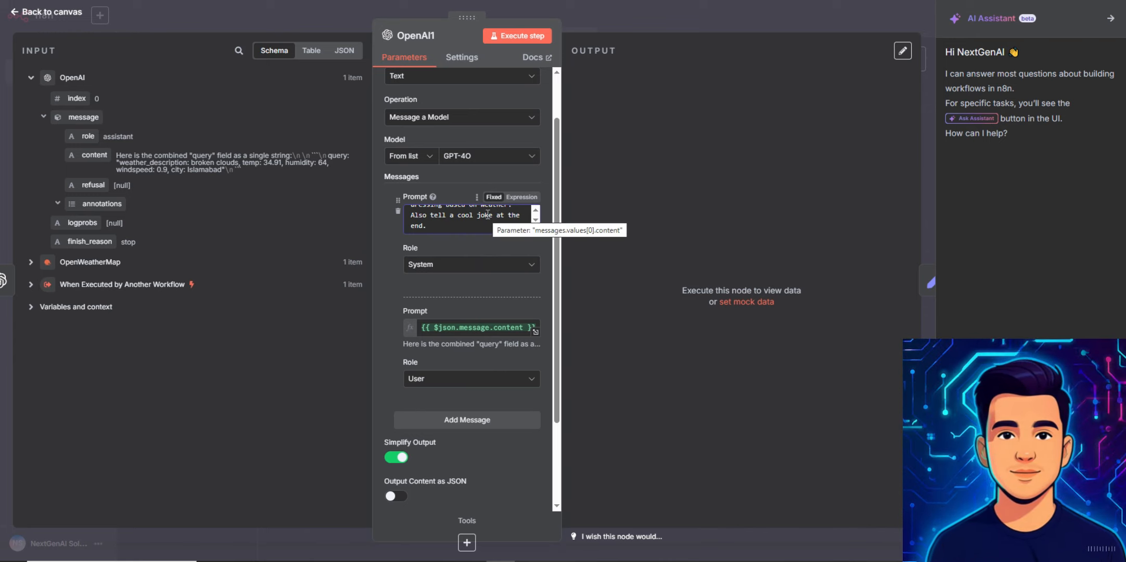
{"action": "left_click", "coordinate": [517, 37]}
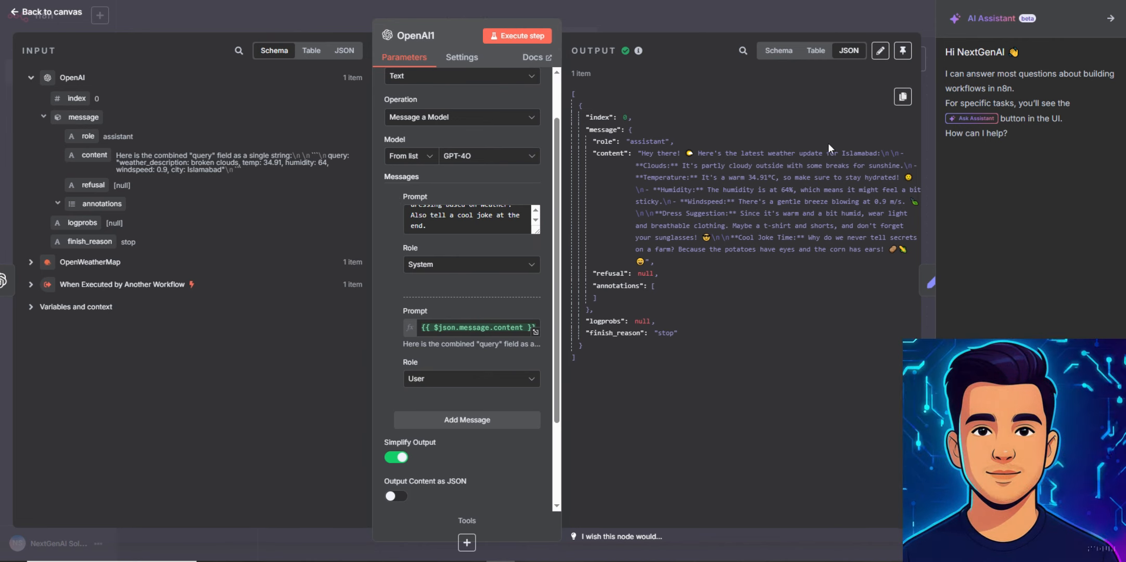
{"action": "left_click", "coordinate": [915, 21]}
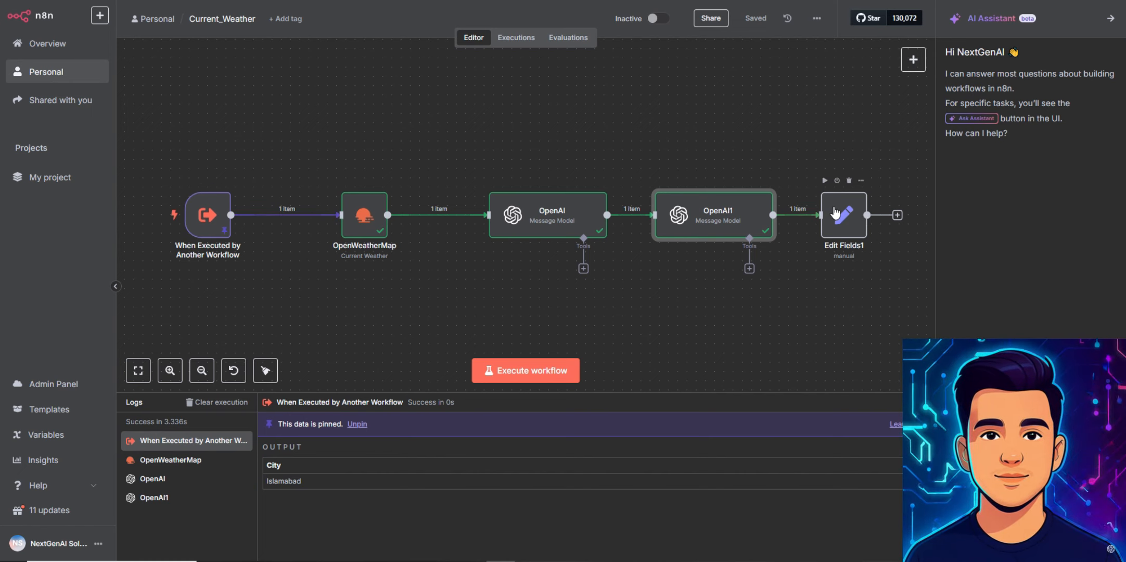
Step: Inspect the Response field mapping in the Edit Fields1 node and return to the canvas
{"action": "left_click", "coordinate": [837, 223]}
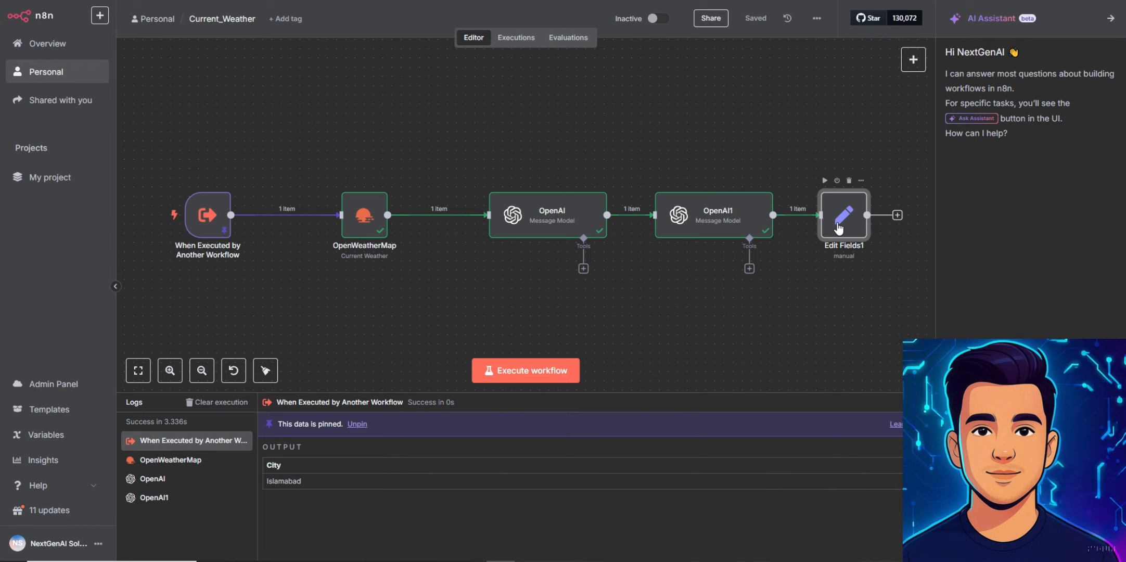
{"action": "double_click", "coordinate": [837, 223]}
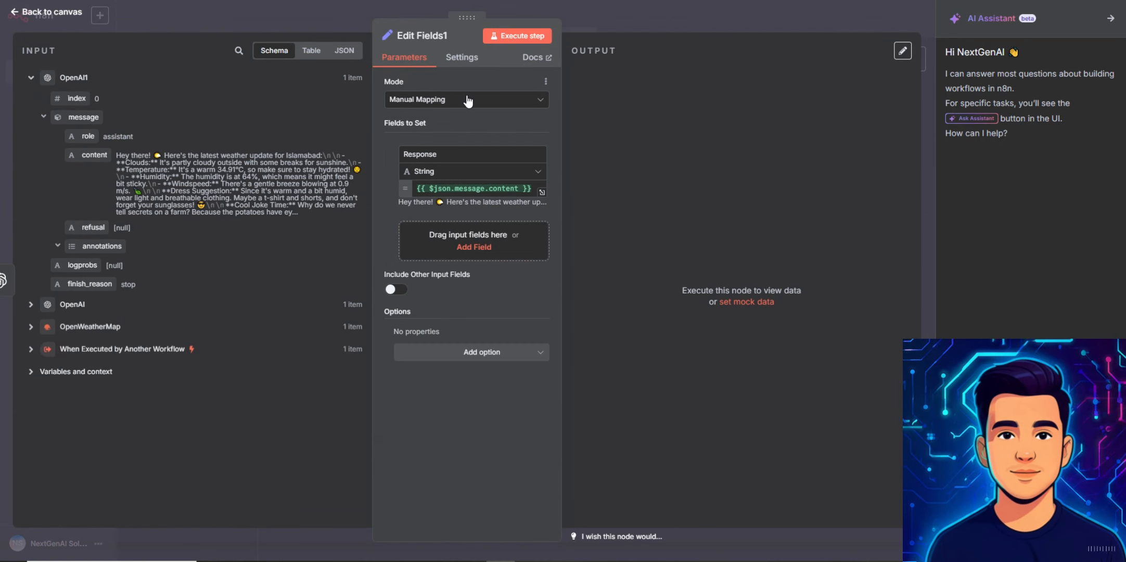
{"action": "left_click", "coordinate": [676, 28]}
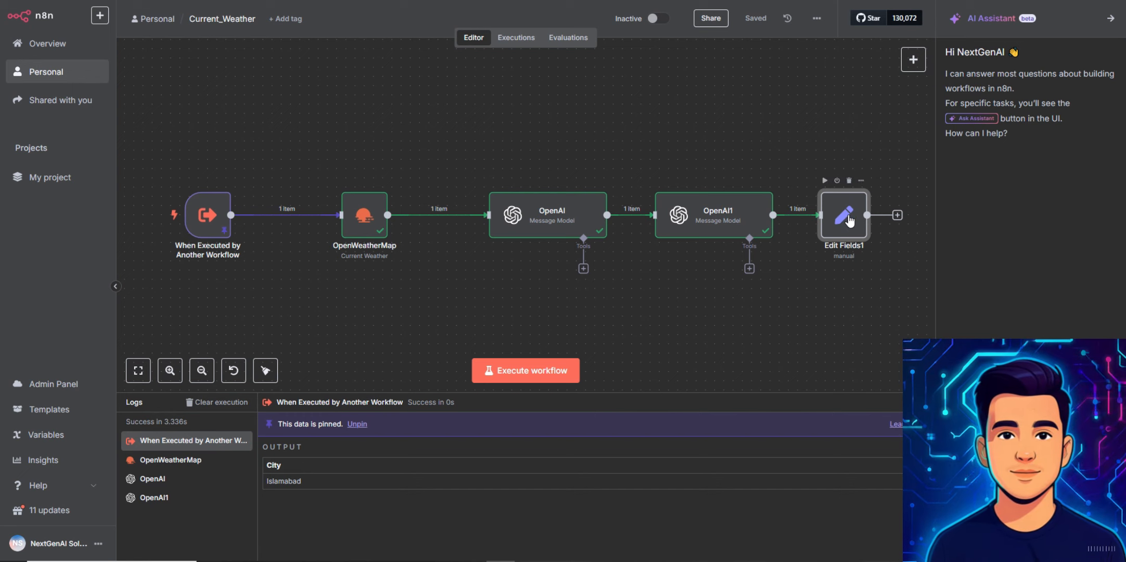
Step: Leave Current_Weather for the Personal workflows and open the 5-Day Forecast Weather workflow
{"action": "left_click", "coordinate": [64, 71]}
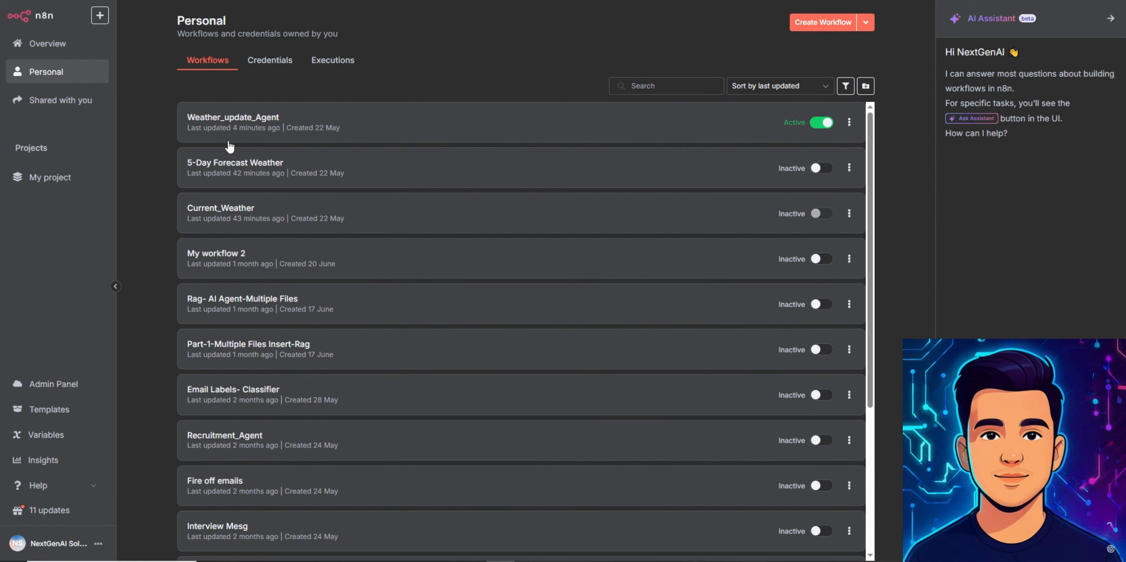
{"action": "left_click", "coordinate": [232, 169]}
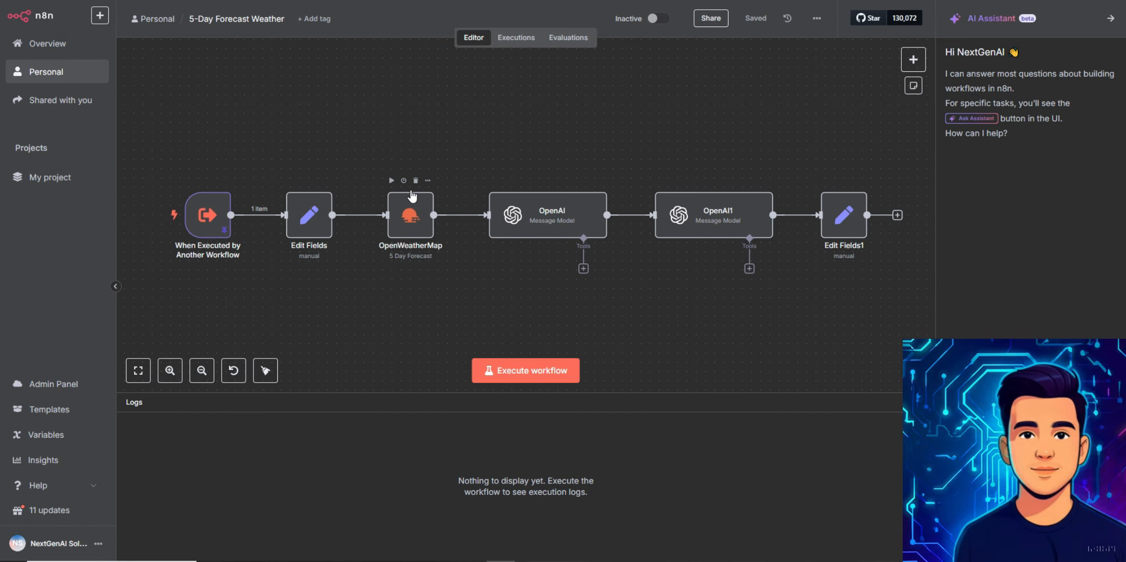
{"action": "scroll", "coordinate": [312, 164], "scroll_direction": "down", "scroll_amount": 1}
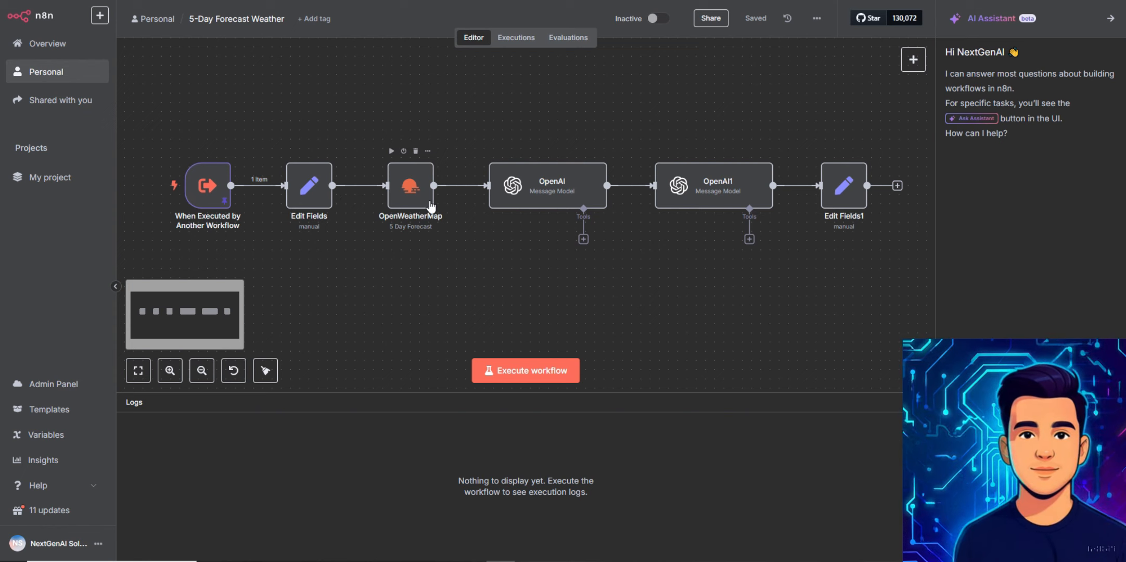
Step: Open the OpenWeatherMap node and execute it to fetch the 5-day forecast for Islamabad
{"action": "left_click", "coordinate": [415, 204]}
{"action": "key", "text": "Return"}
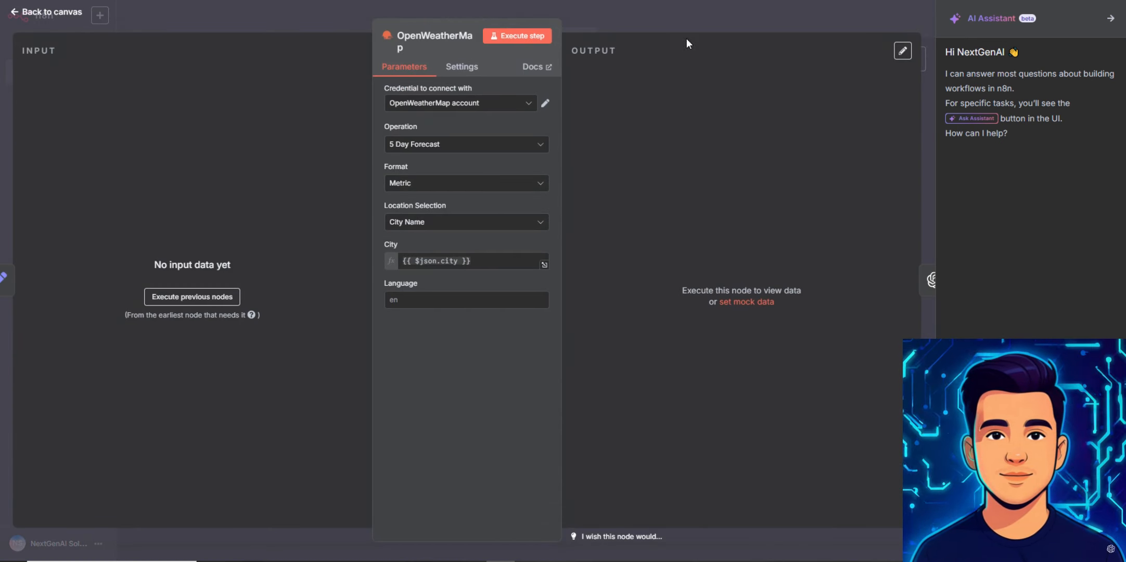
{"action": "left_click", "coordinate": [517, 36]}
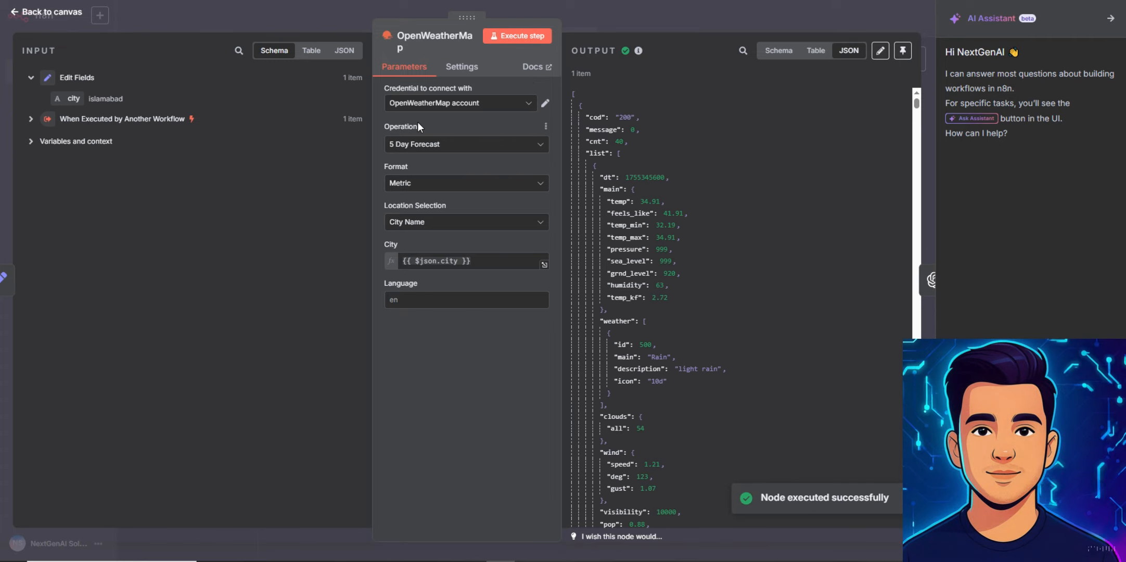
Step: Check the node's available operations, keeping 5 Day Forecast, then examine the forecast entries in the JSON output and return to the canvas
{"action": "left_click", "coordinate": [450, 145]}
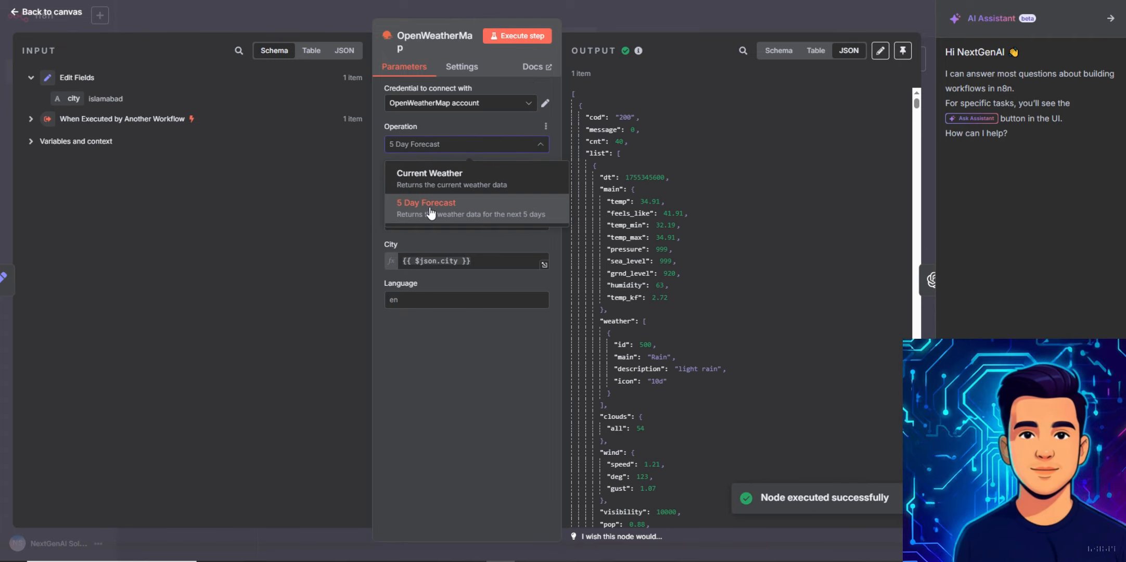
{"action": "left_click", "coordinate": [494, 357]}
{"action": "scroll", "coordinate": [615, 170], "scroll_direction": "down", "scroll_amount": 20}
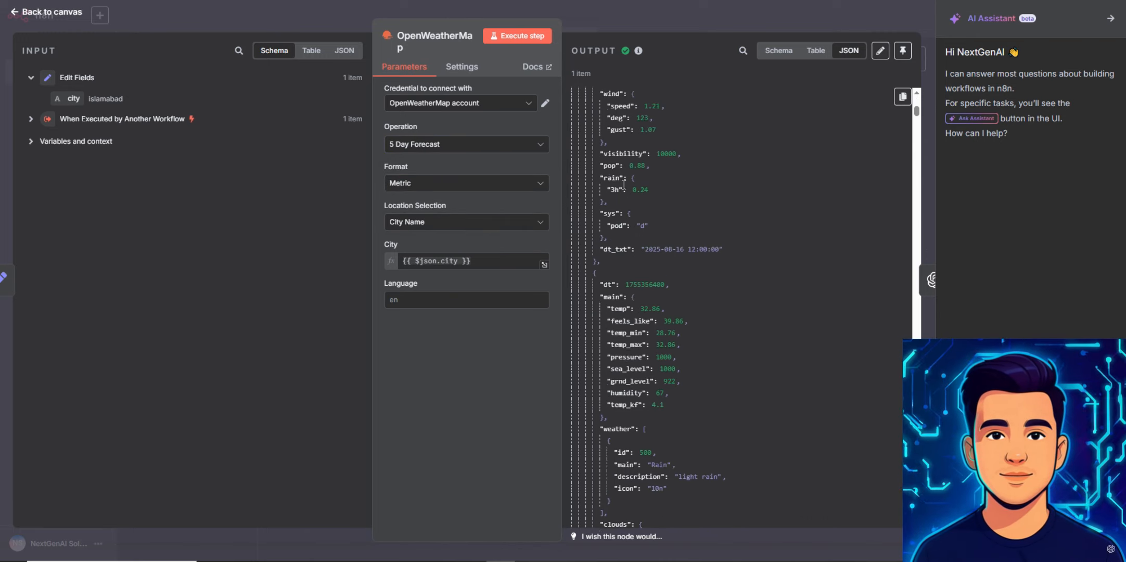
{"action": "scroll", "coordinate": [649, 214], "scroll_direction": "down", "scroll_amount": 12}
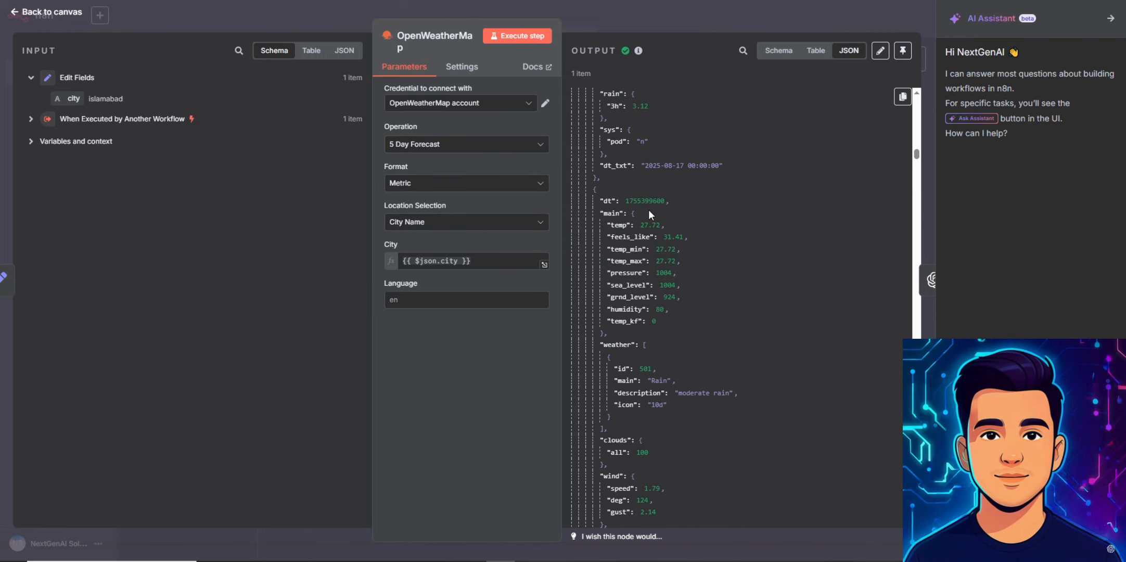
{"action": "left_click", "coordinate": [924, 22]}
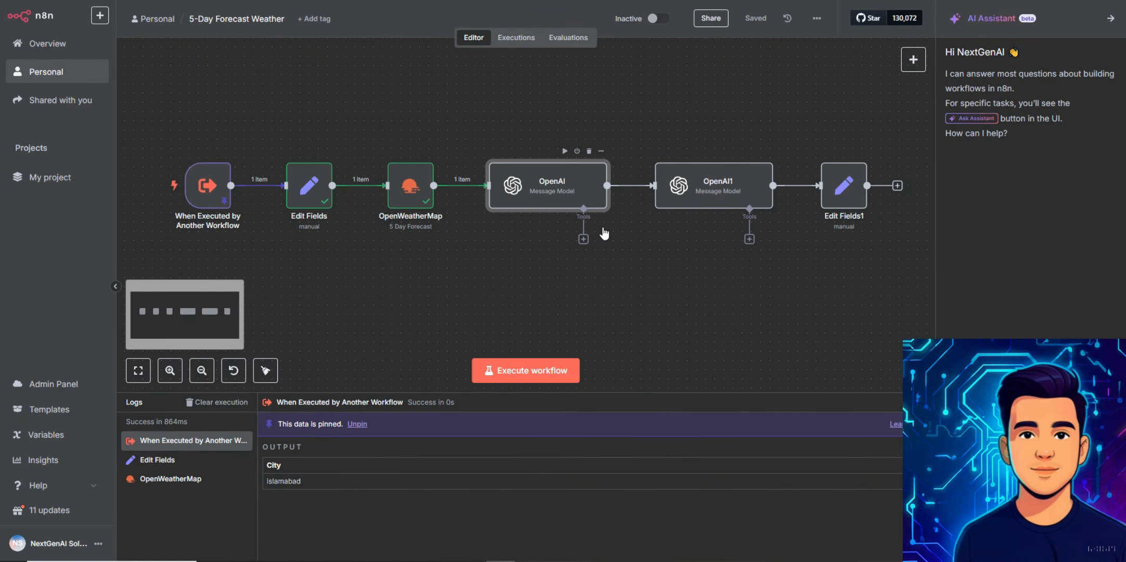
Step: Execute the OpenAI node to condense the 5-day forecast into a single string, review its output and return to the canvas
{"action": "double_click", "coordinate": [573, 188]}
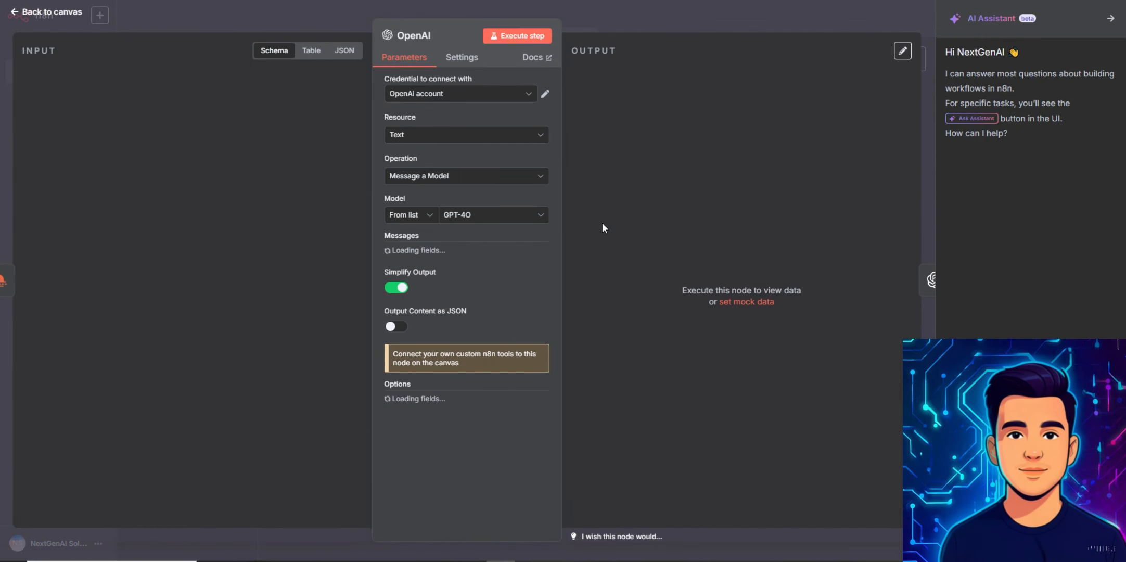
{"action": "left_click", "coordinate": [520, 36]}
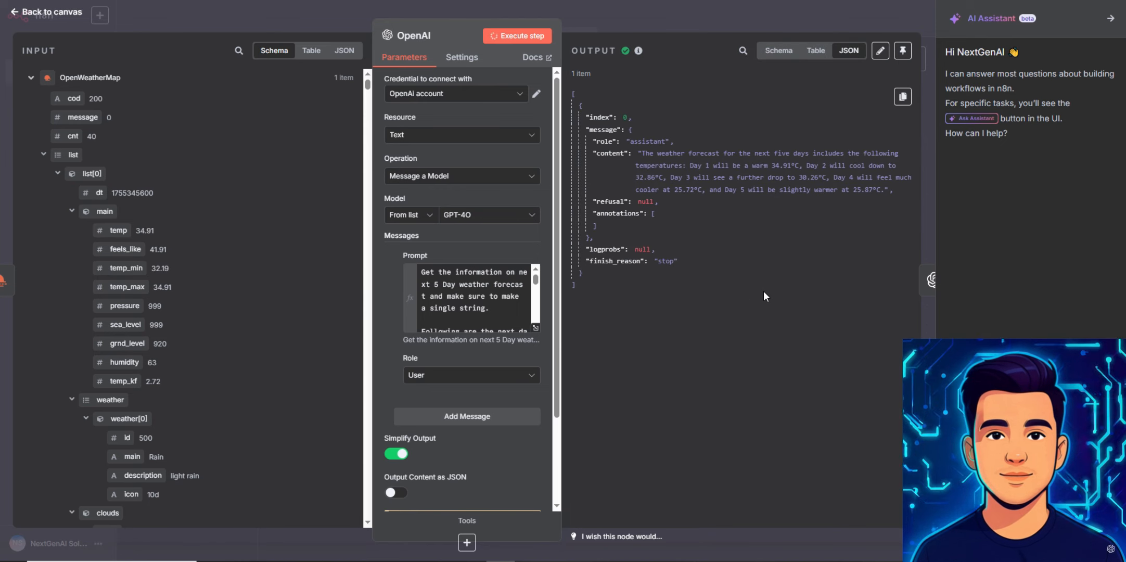
{"action": "left_click", "coordinate": [889, 26]}
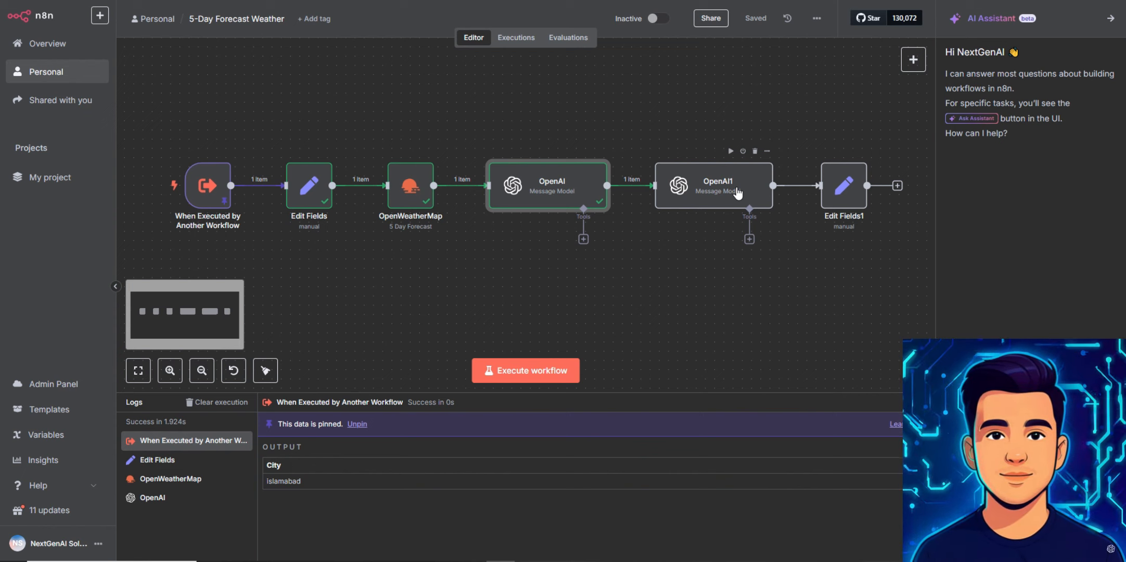
Step: Execute the OpenAI1 node to rewrite the forecast content as its system prompt instructs, review the output and return to the canvas
{"action": "double_click", "coordinate": [738, 192]}
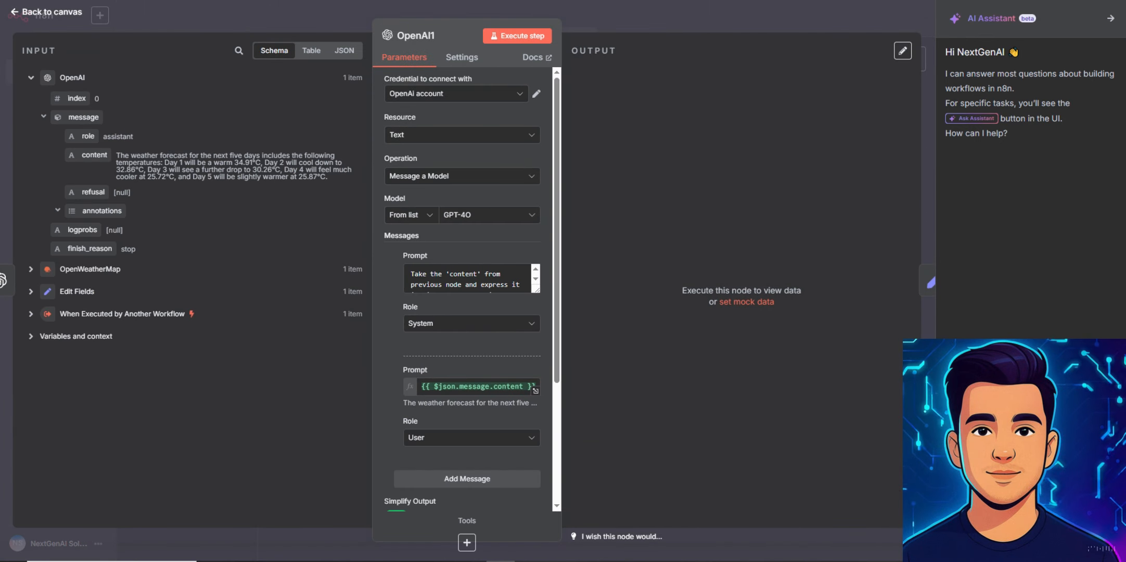
{"action": "left_click", "coordinate": [518, 35]}
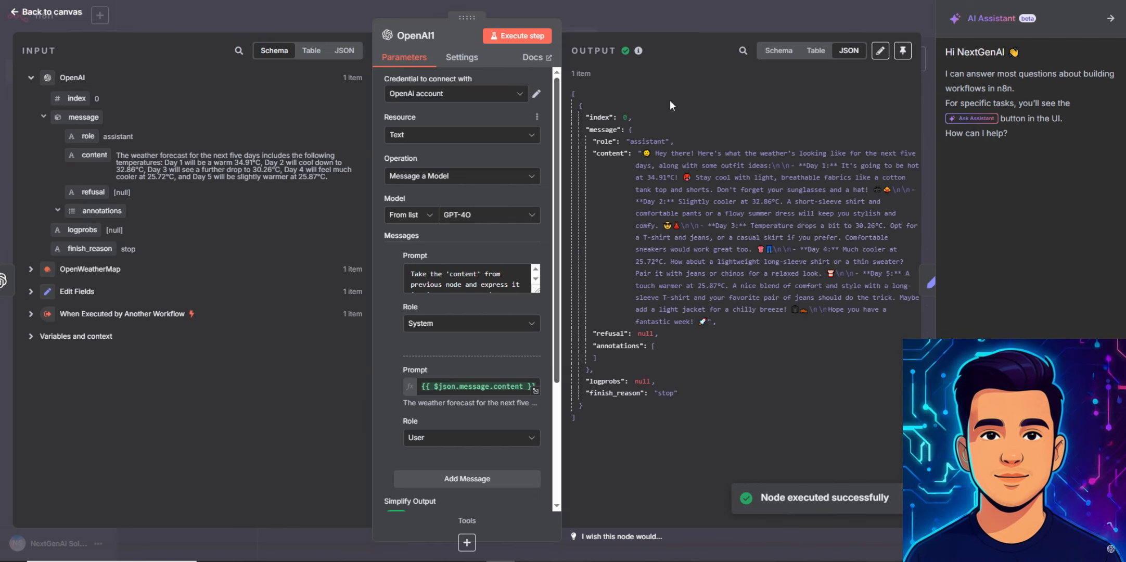
{"action": "left_click", "coordinate": [826, 22]}
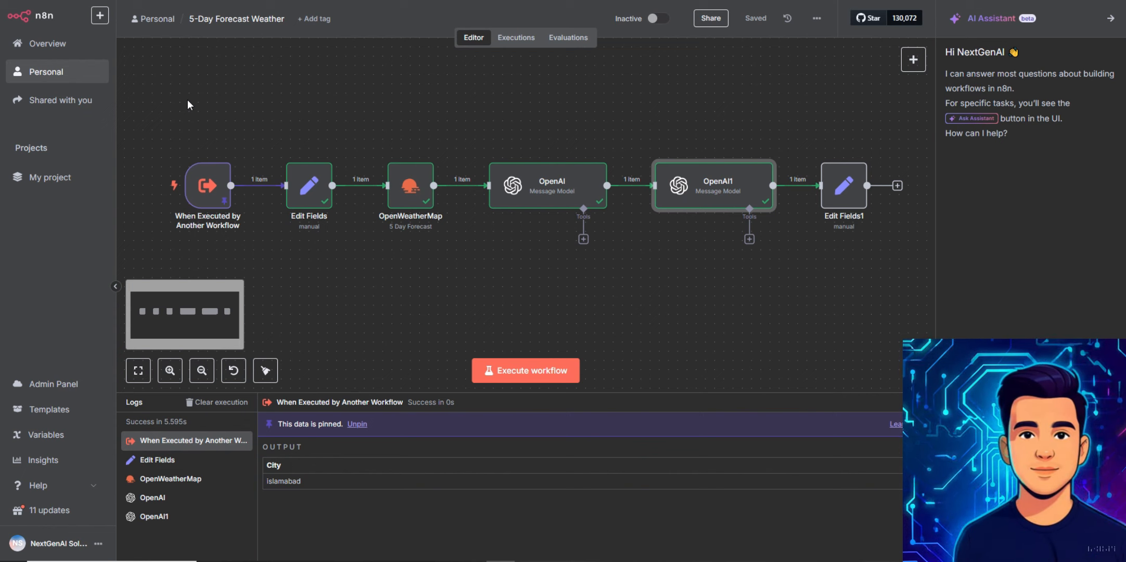
Step: Leave 5-Day Forecast Weather for the Personal workflows and open the Weather_update_Agent workflow
{"action": "left_click", "coordinate": [64, 74]}
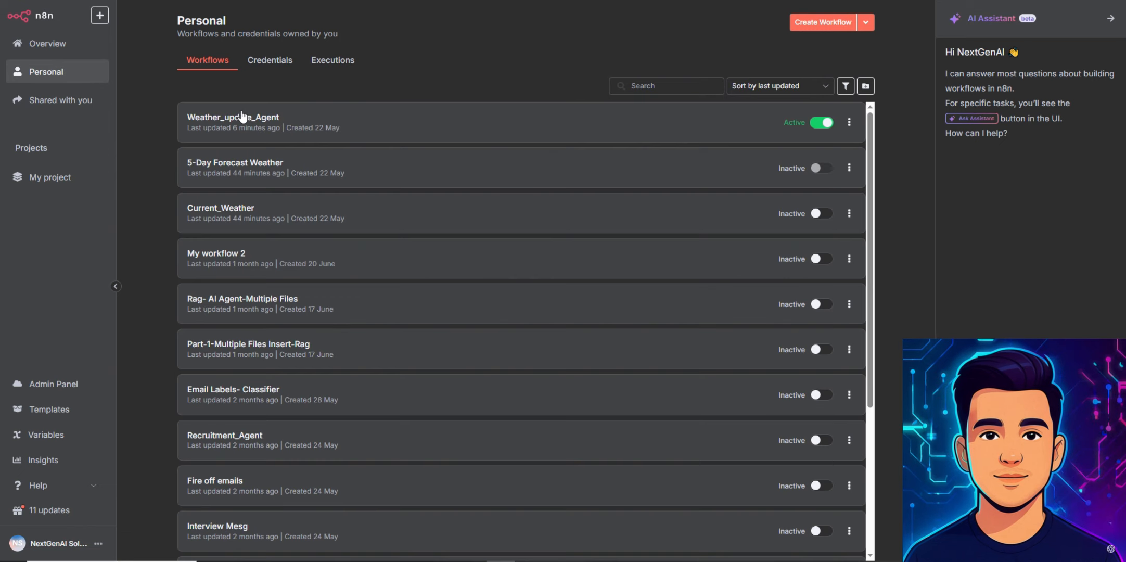
{"action": "left_click", "coordinate": [241, 116]}
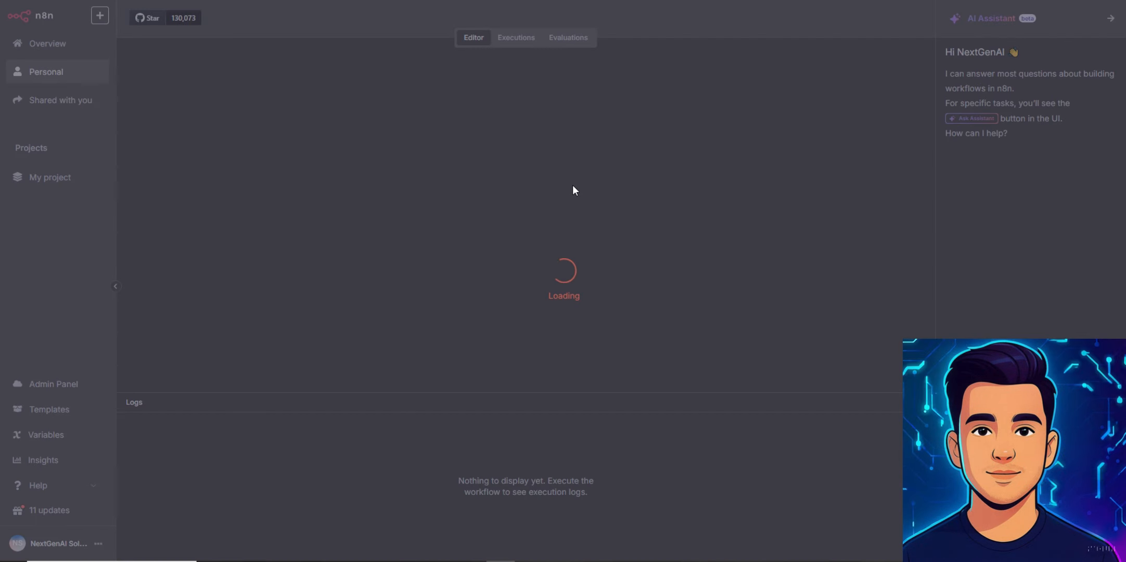